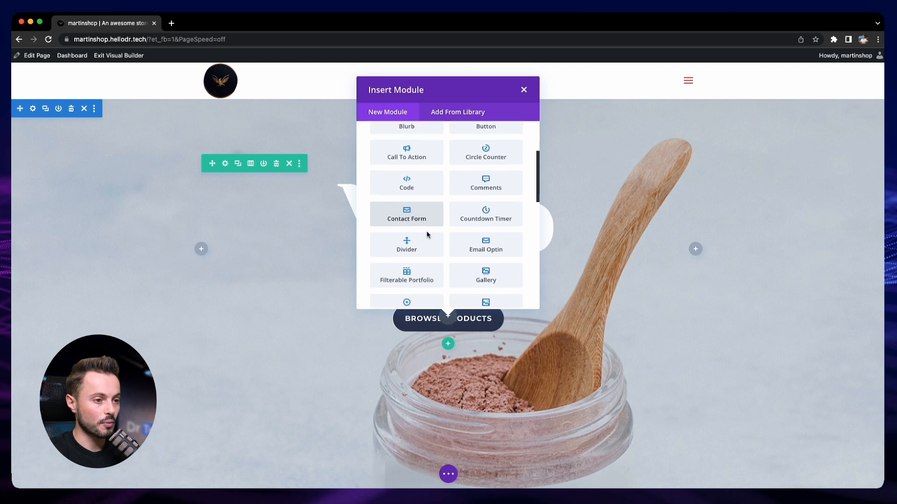
scroll(446, 252, "down", 10)
scroll(444, 250, "up", 15)
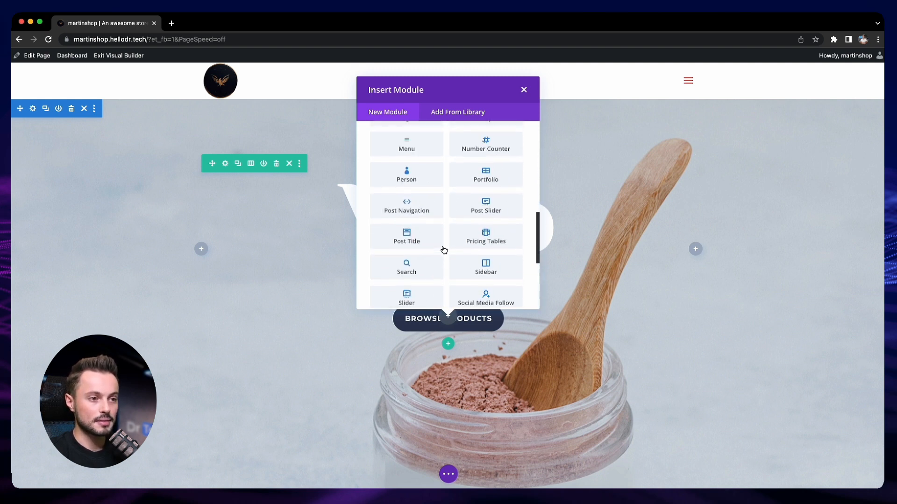
left_click(524, 92)
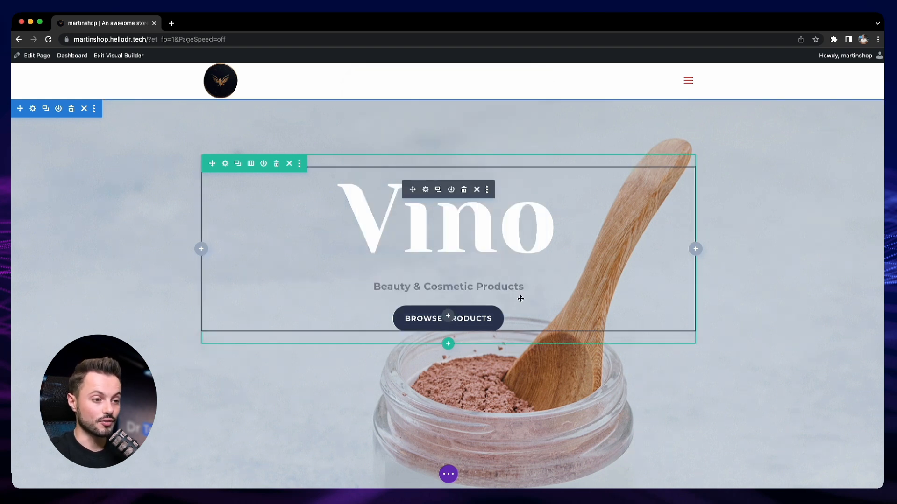
- Insert a Text module with its default placeholder content directly below the Vino call-to-action module
left_click(448, 317)
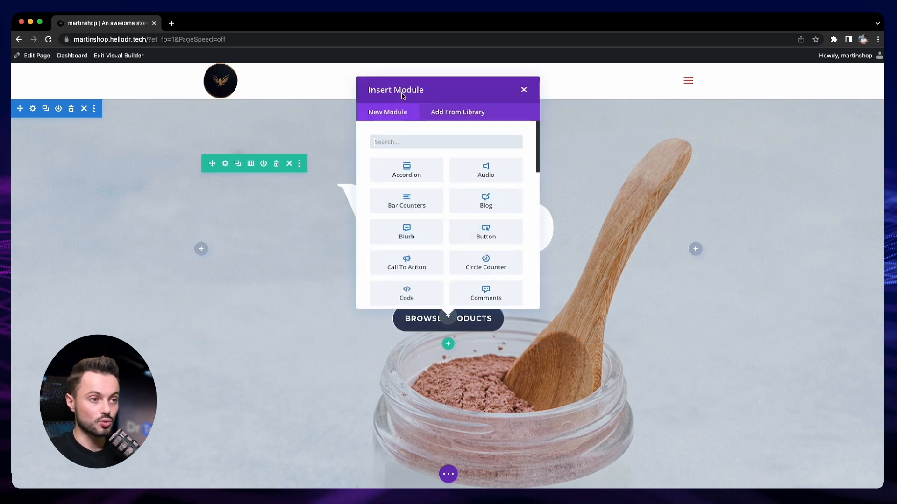
scroll(441, 215, "down", 5)
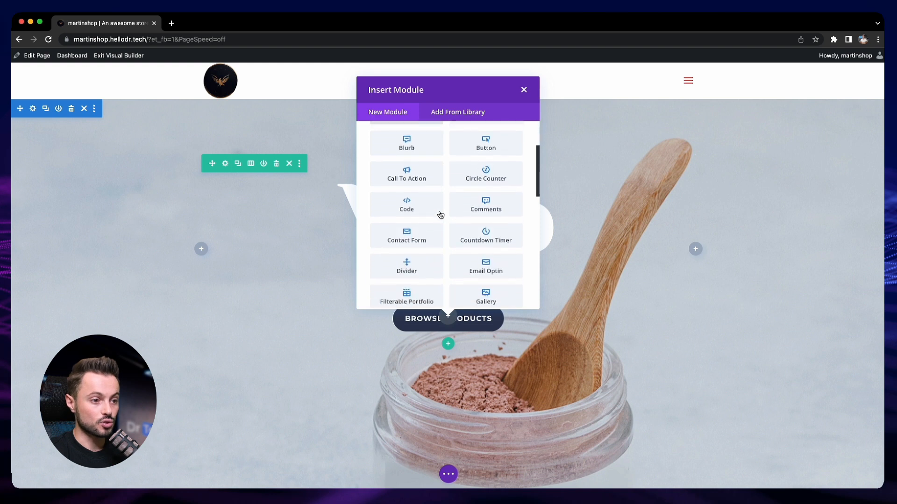
scroll(442, 213, "up", 5)
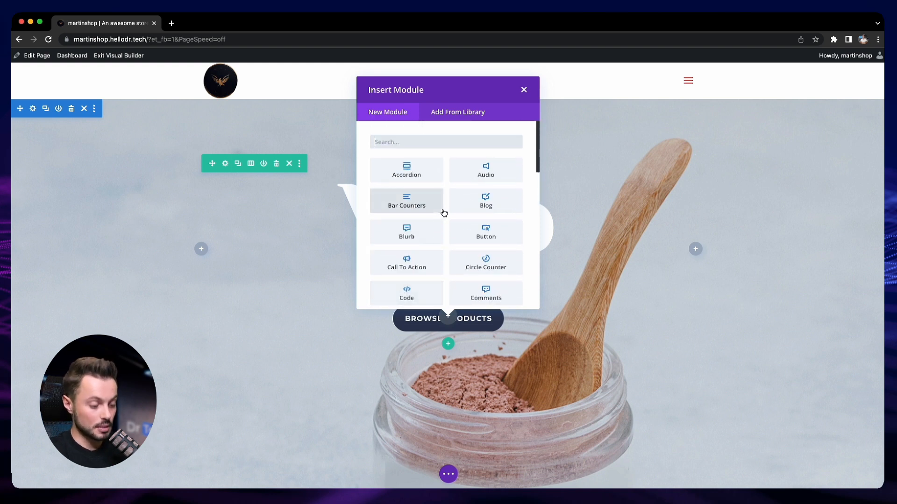
type("text")
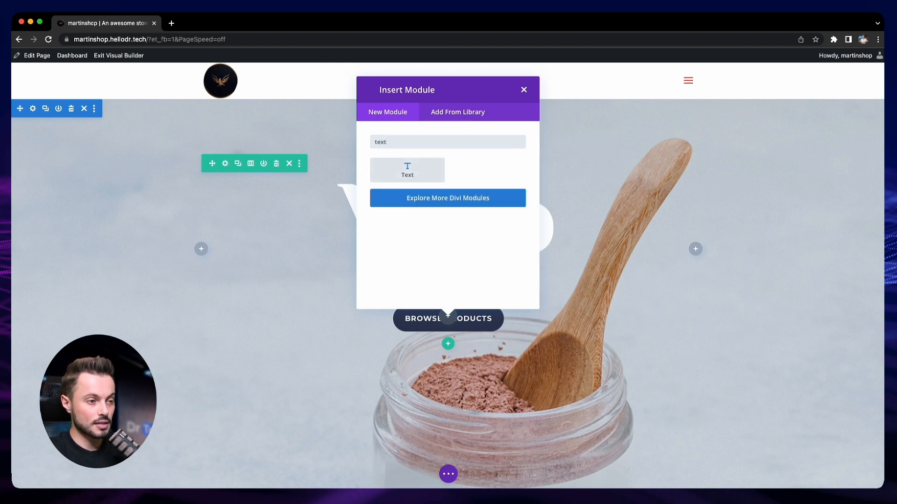
left_click(431, 171)
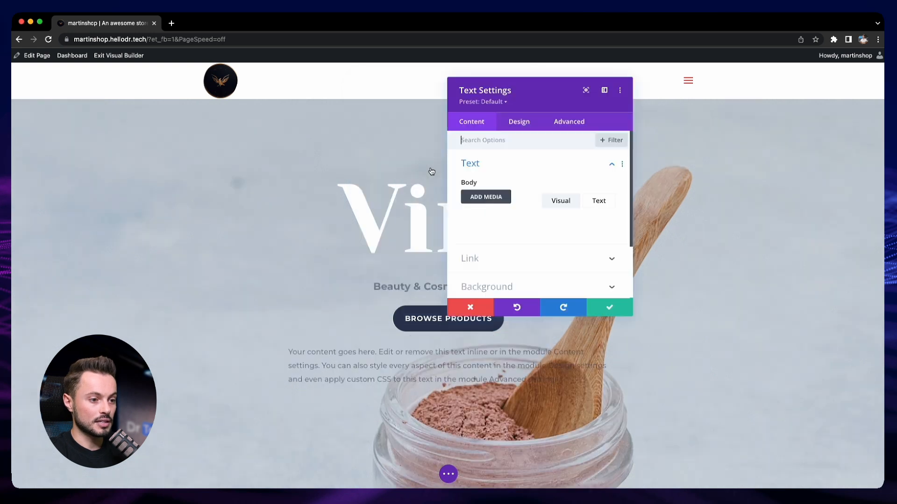
left_click(609, 309)
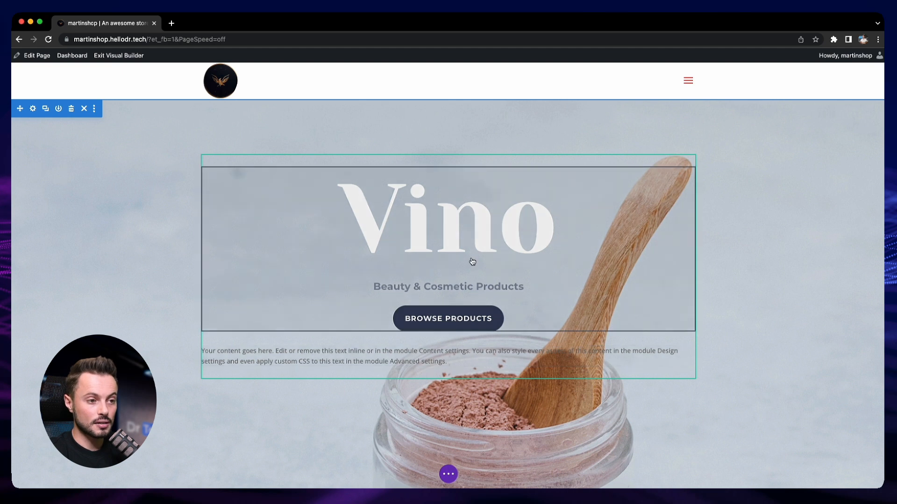
- Insert an Image module with the default placeholder between the Vino call-to-action and the text module
left_click(448, 318)
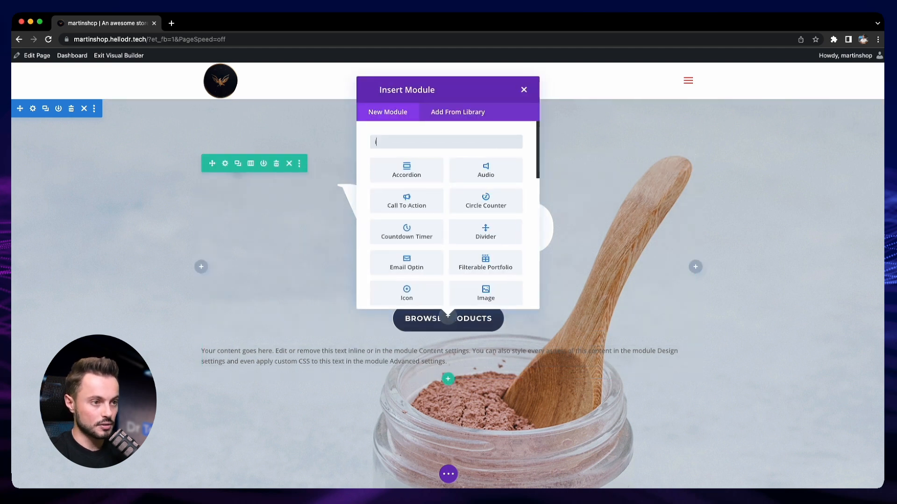
type("ima")
left_click(419, 173)
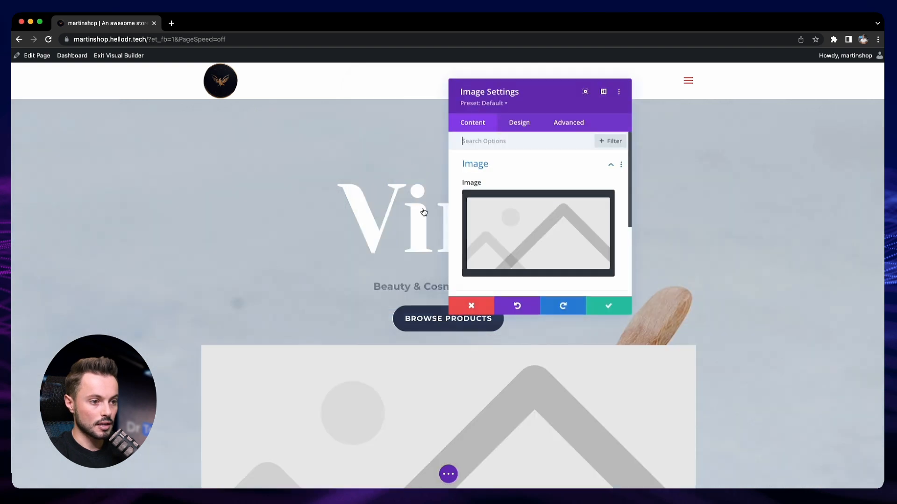
left_click(609, 305)
scroll(481, 294, "down", 2)
scroll(478, 294, "down", 3)
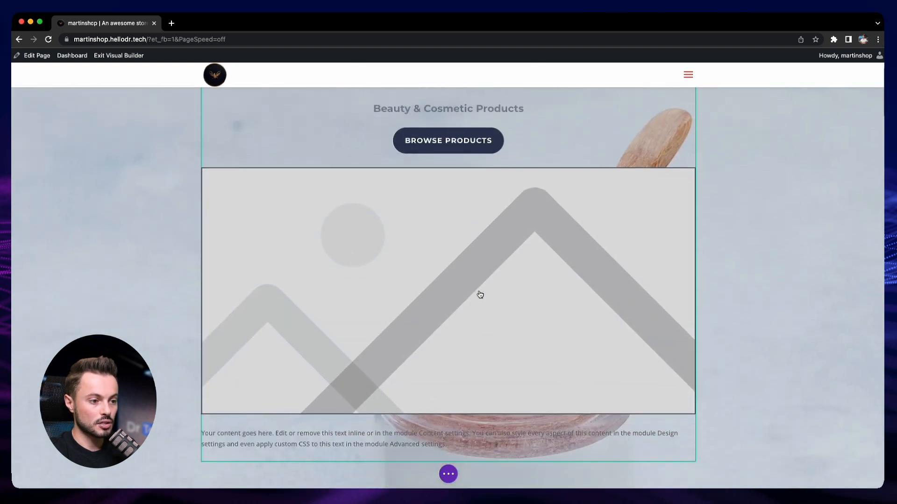
scroll(477, 306, "up", 2)
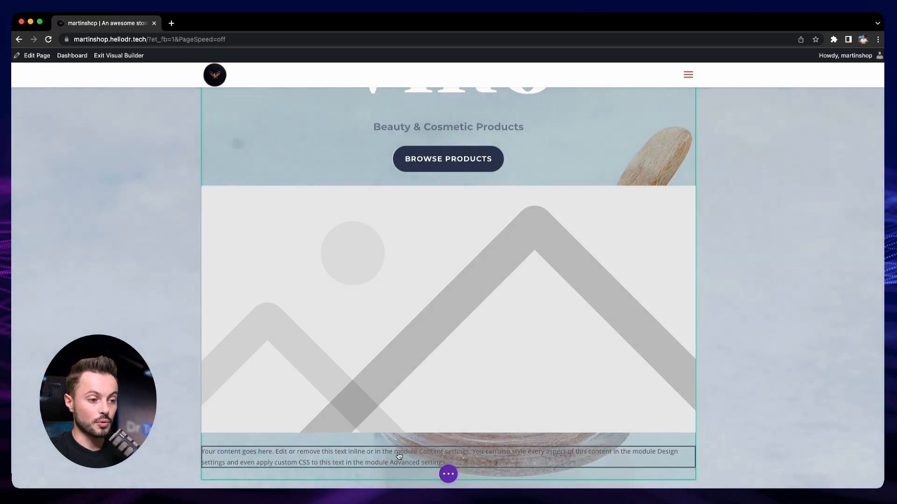
- Review the modules stacked in the hero row and the column layouts available for that row
mouse_move(401, 455)
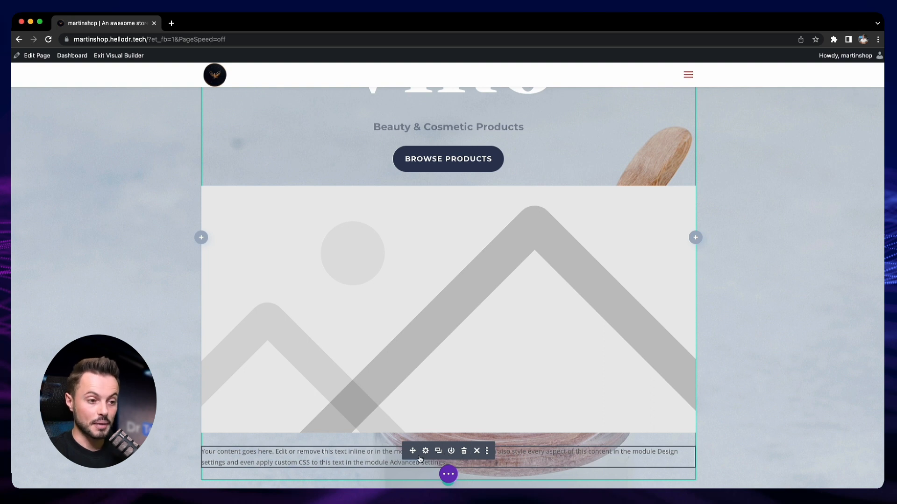
scroll(372, 358, "down", 3)
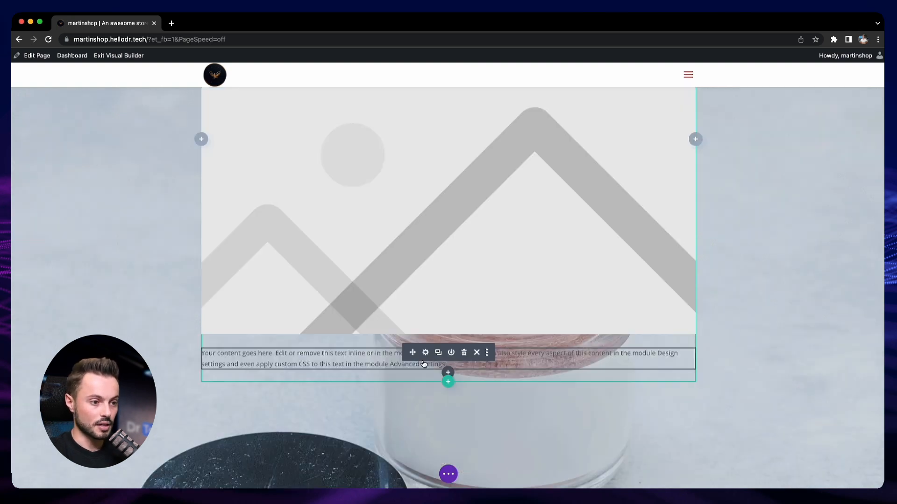
scroll(461, 362, "up", 3)
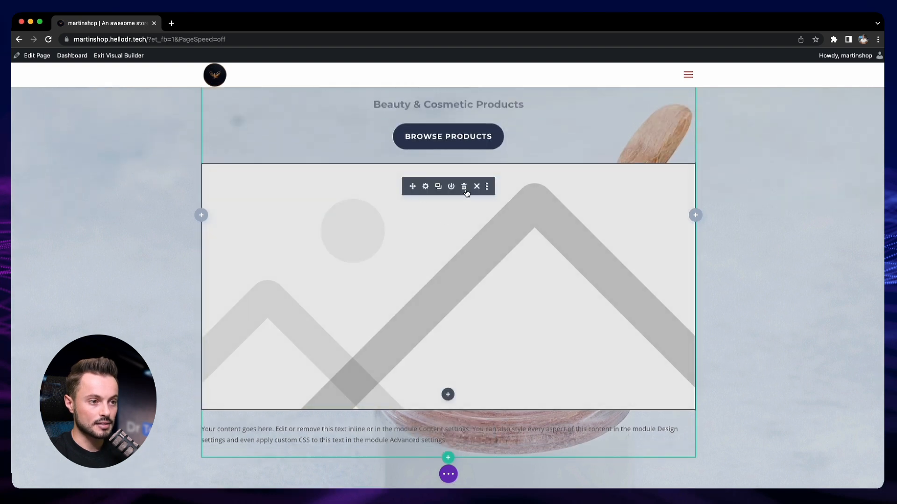
scroll(462, 224, "up", 6)
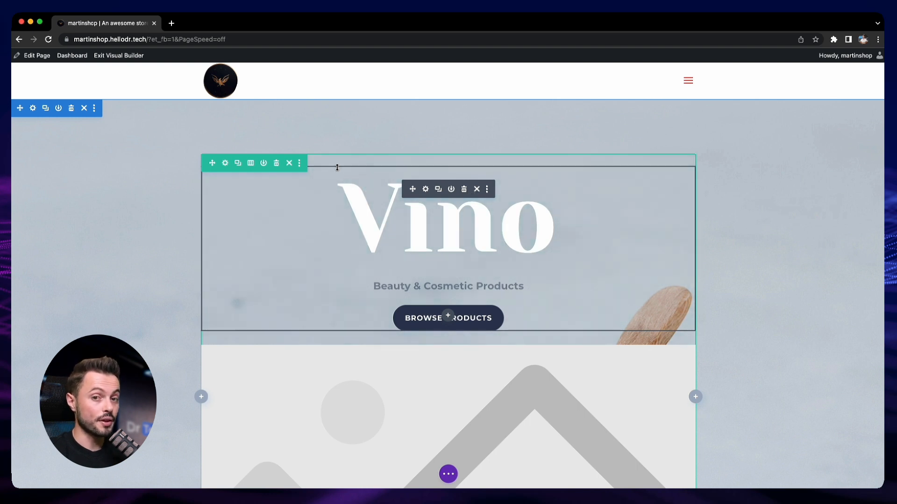
left_click(251, 163)
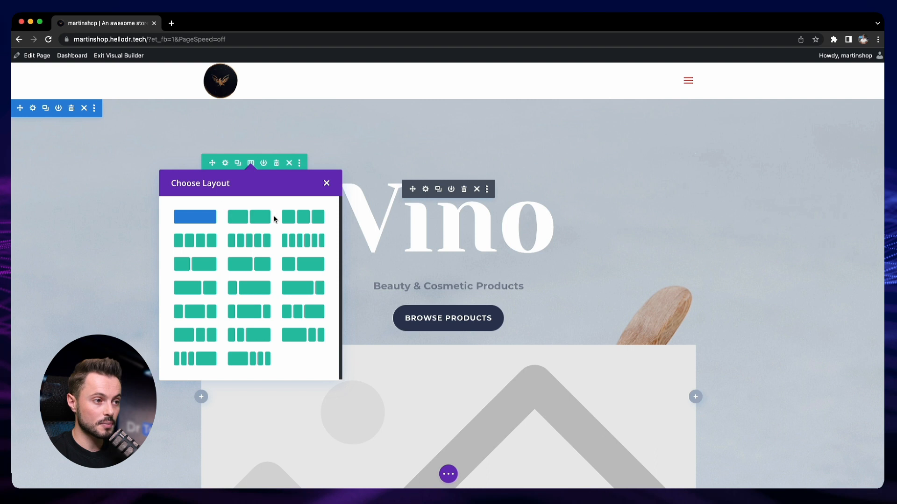
left_click(326, 184)
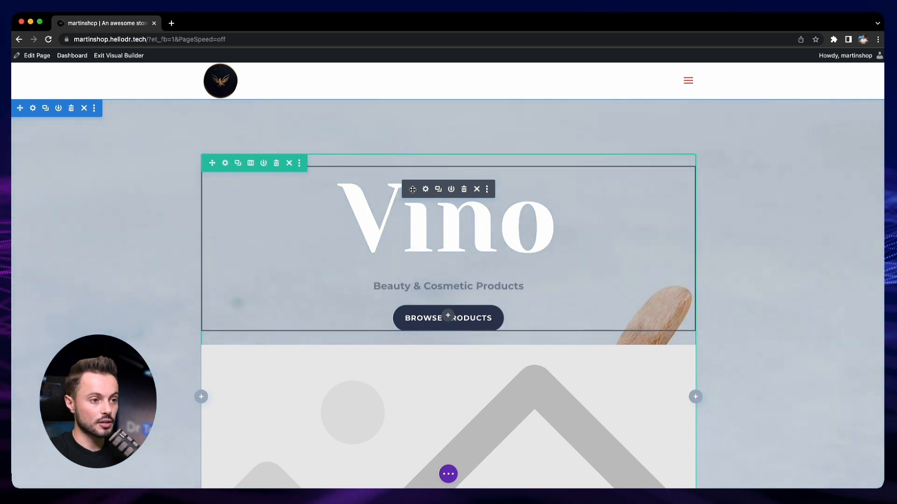
- Move the Vino call-to-action module below the placeholder text and back above the placeholder image
mouse_move(412, 188)
left_mouse_down()
mouse_move(483, 375)
mouse_move(539, 421)
mouse_move(451, 194)
mouse_move(412, 192)
left_mouse_up()
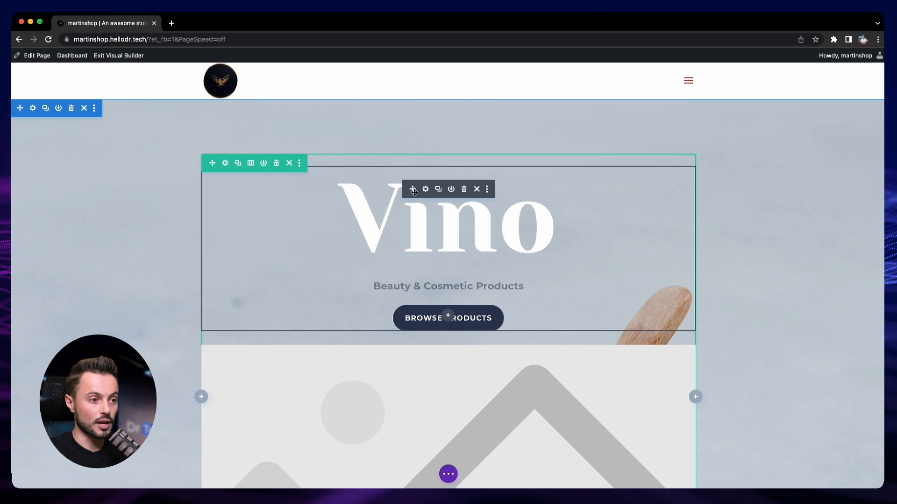
left_click_drag(412, 189, 520, 390)
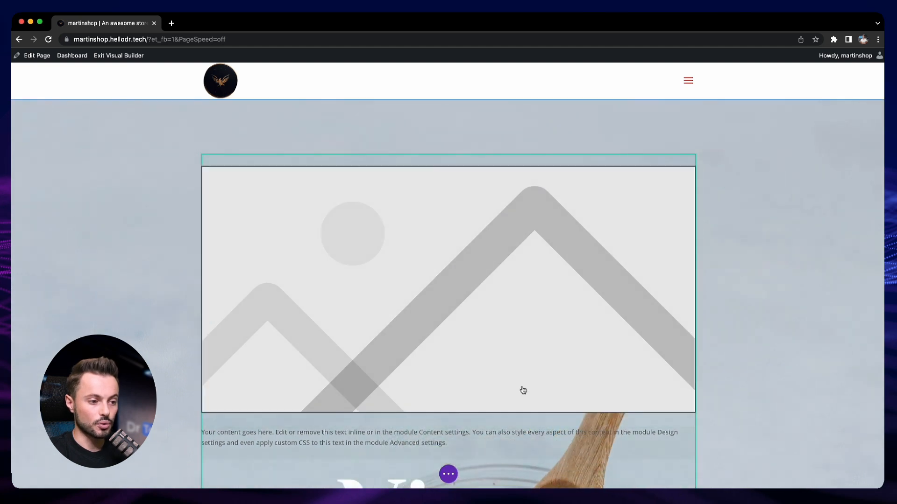
scroll(617, 367, "down", 3)
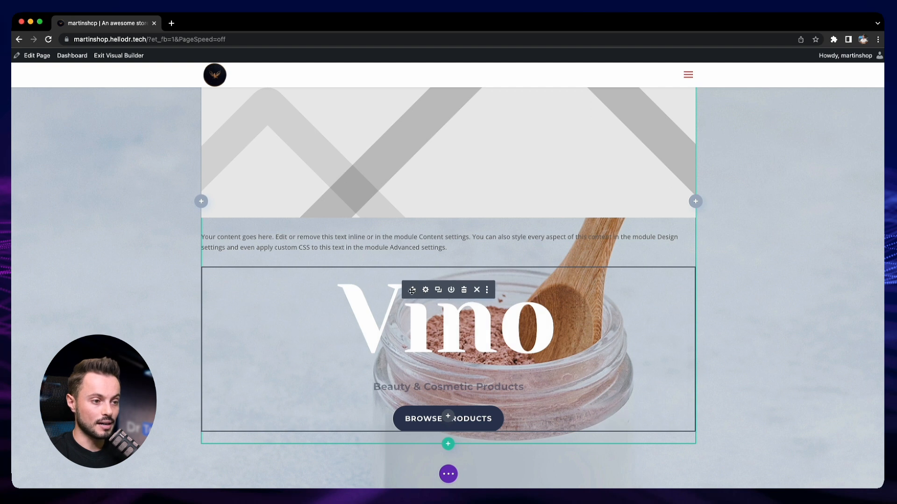
left_click_drag(413, 291, 436, 159)
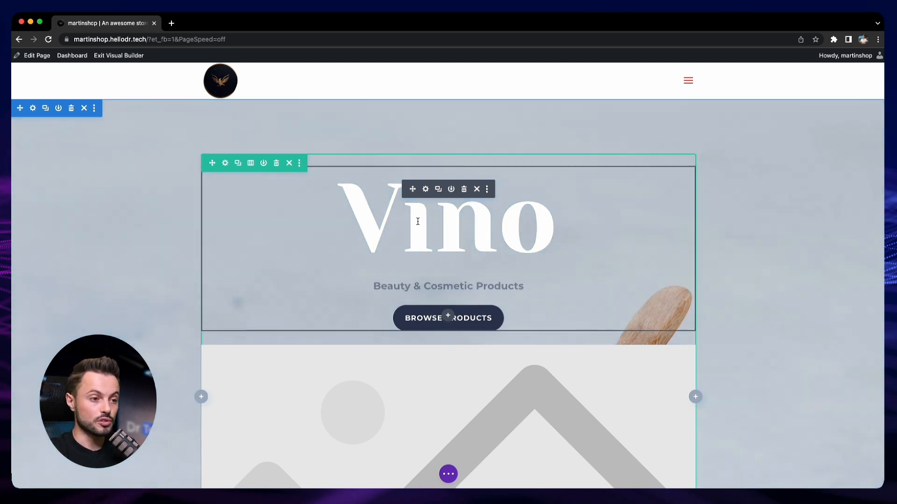
- Move the Vino call-to-action module into the section below, above the "Made Only From Organic Materials" heading
left_click_drag(416, 188, 531, 255)
scroll(470, 225, "down", 7)
scroll(468, 223, "down", 2)
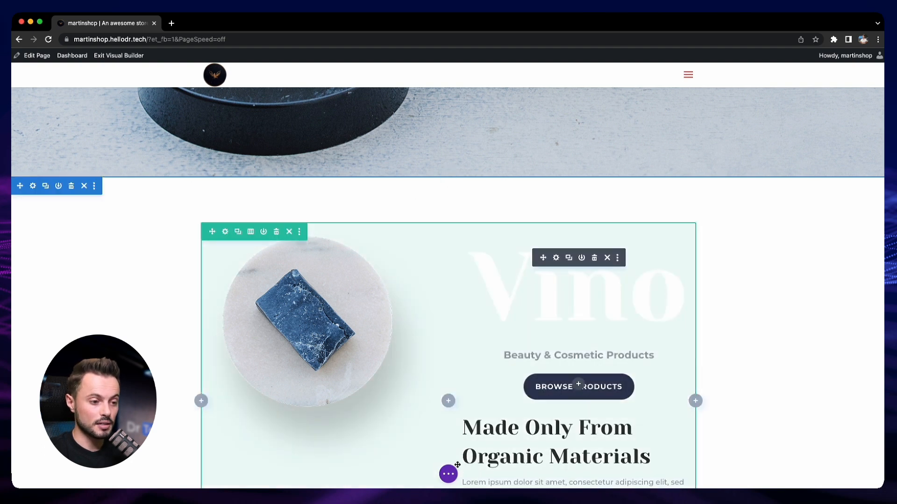
- Revert the last call-to-action move by restoring the preceding state from the editing history
left_click(448, 475)
left_click(511, 474)
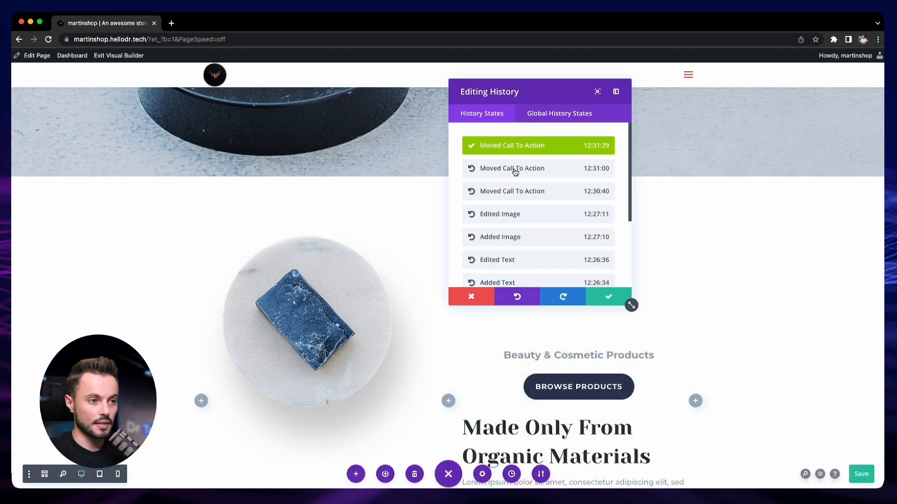
left_click(569, 172)
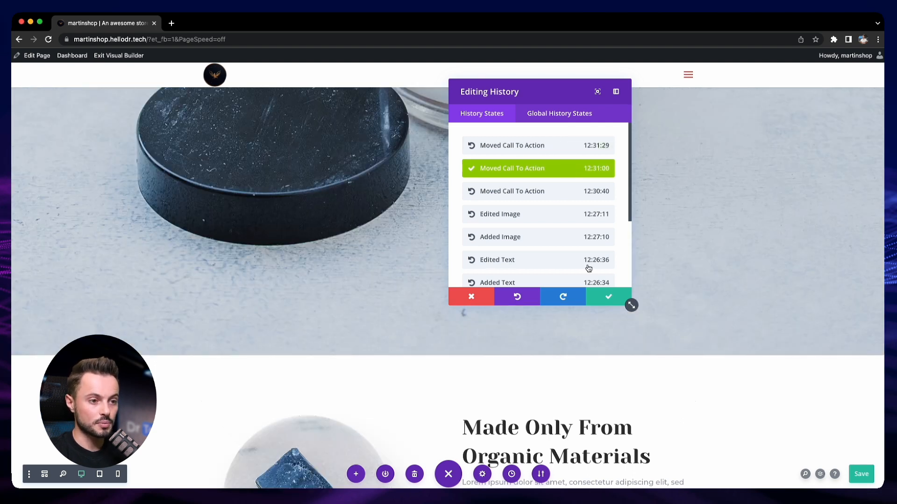
left_click(608, 296)
scroll(480, 315, "up", 10)
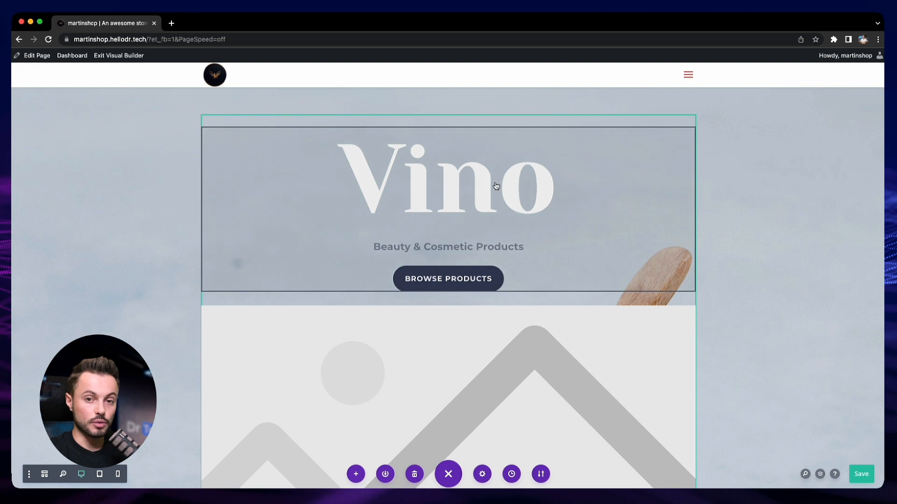
scroll(497, 187, "up", 2)
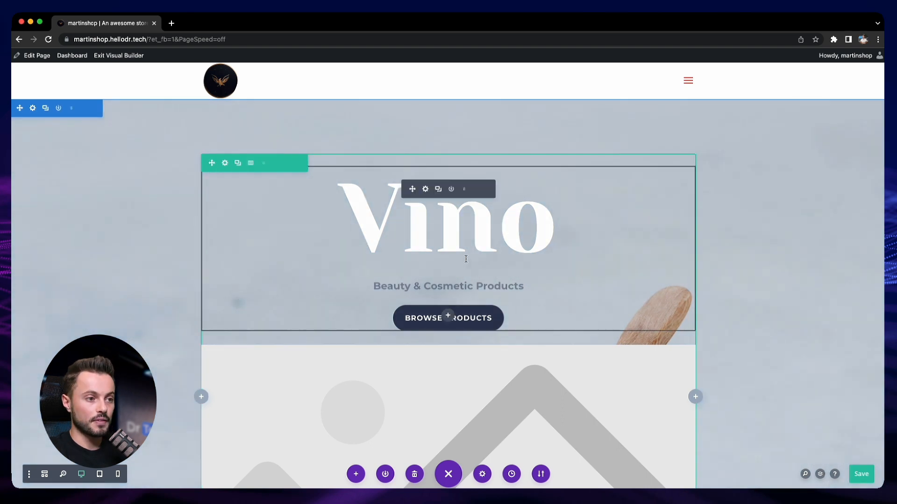
- Change the title of the hero call-to-action module to "Hello!"
left_click(426, 190)
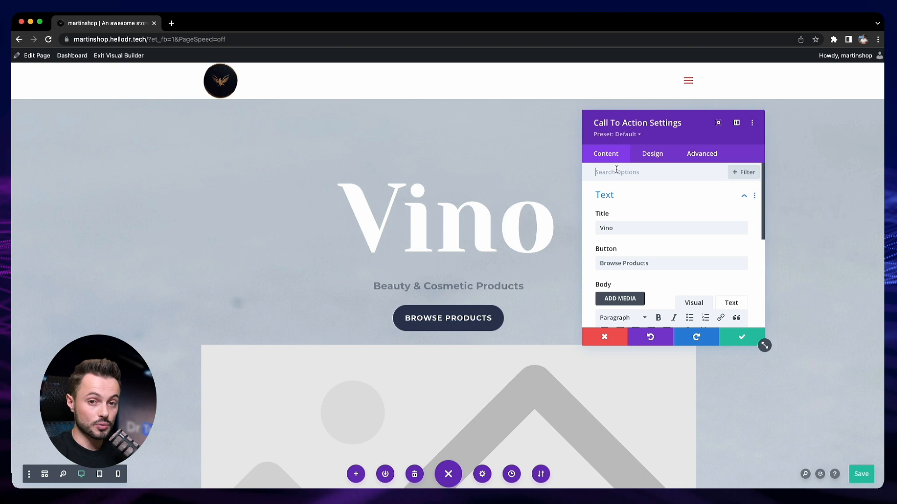
mouse_move(597, 223)
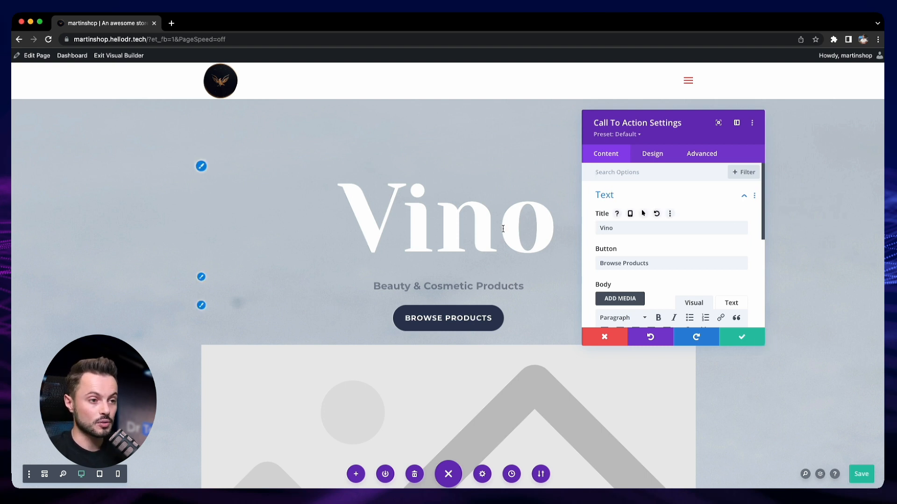
double_click(612, 227)
type("Hello!")
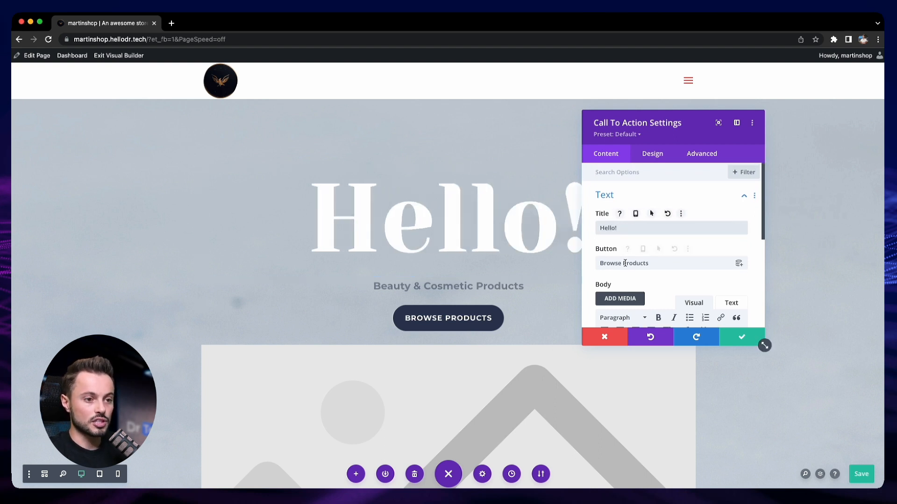
- Change the button text of the call-to-action module to "Discover my products"
scroll(550, 270, "down", 1)
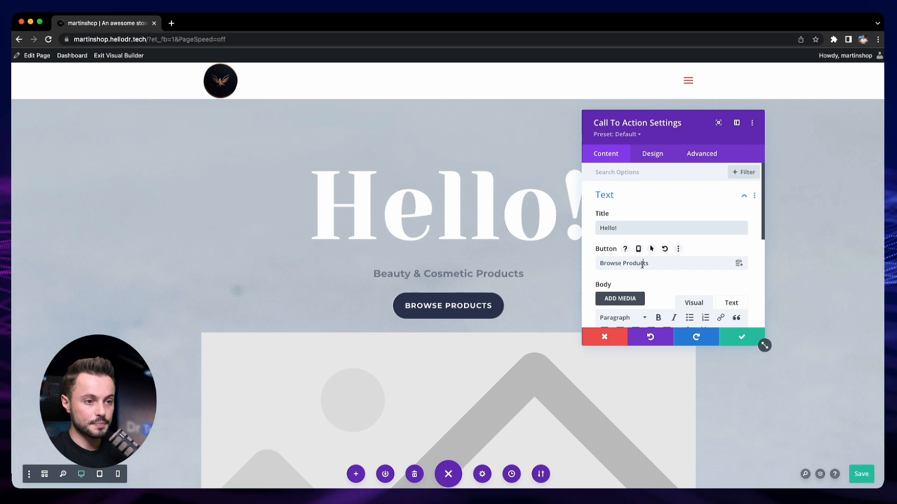
triple_click(642, 265)
type("Disco")
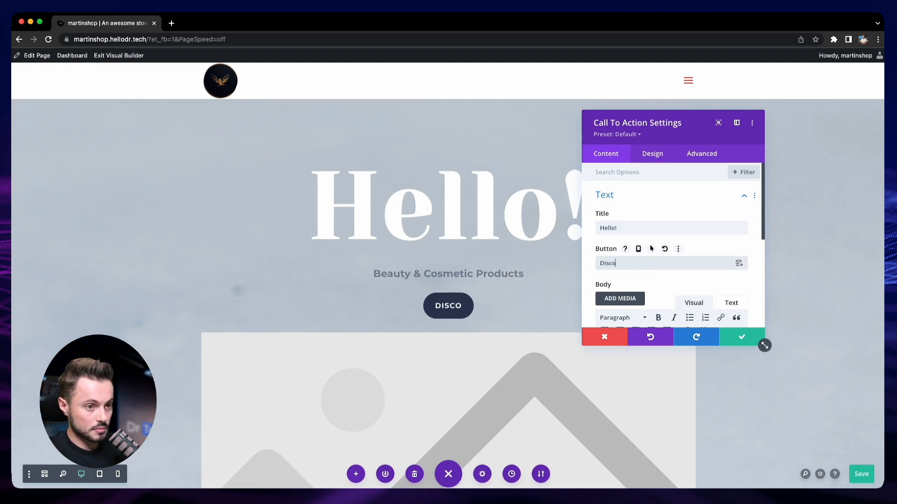
type("ver my products")
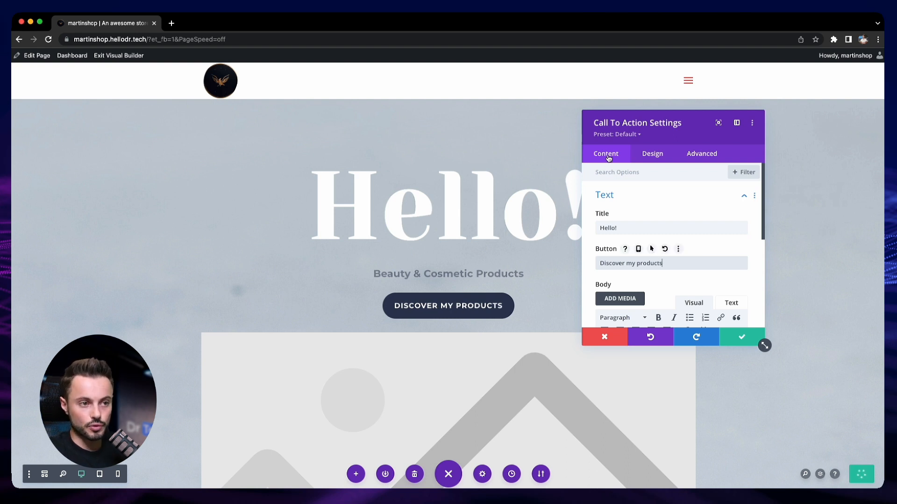
- Examine the design option groups available for the call-to-action module
left_click(652, 155)
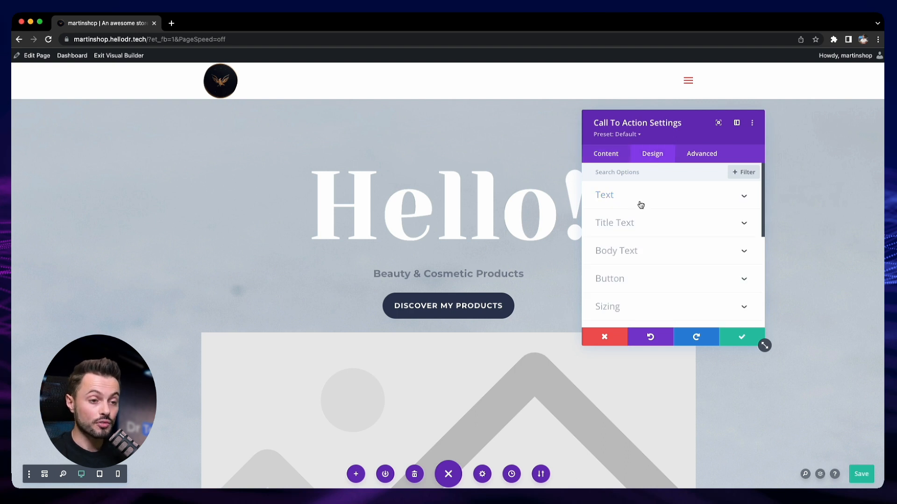
scroll(642, 204, "down", 1)
scroll(638, 195, "up", 1)
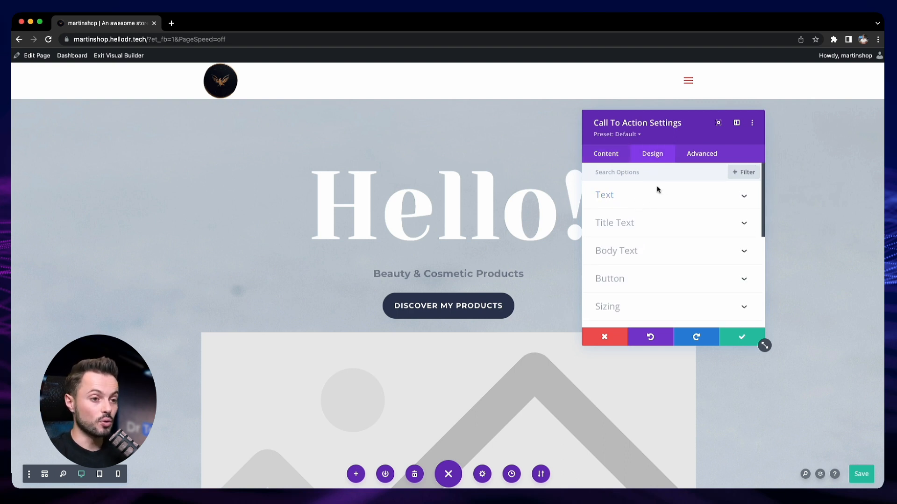
scroll(617, 233, "down", 1)
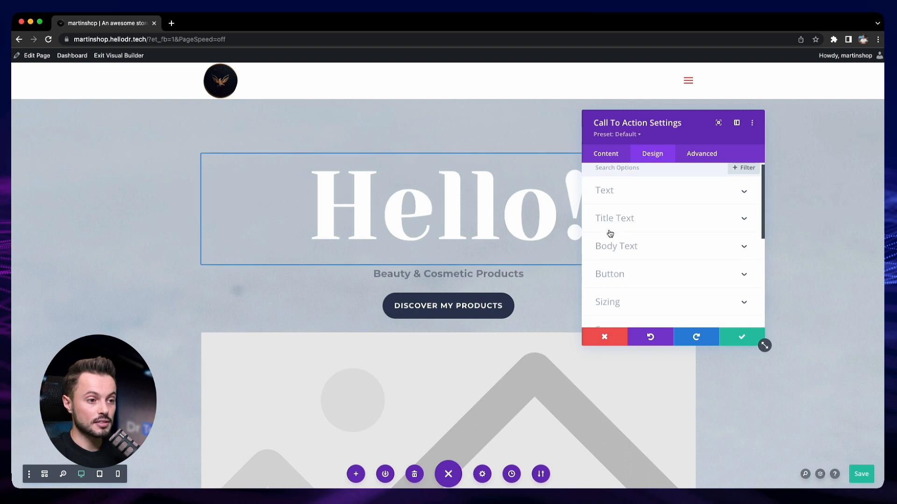
scroll(630, 242, "down", 2)
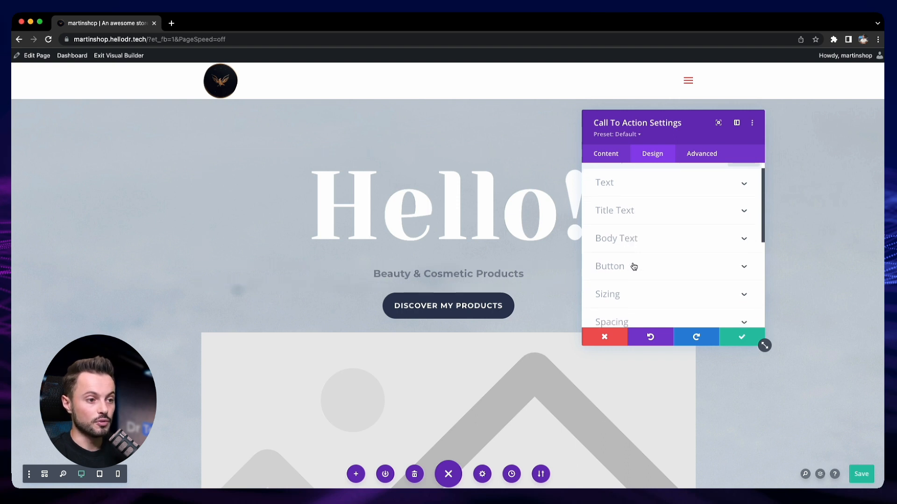
scroll(640, 266, "down", 3)
scroll(628, 277, "down", 5)
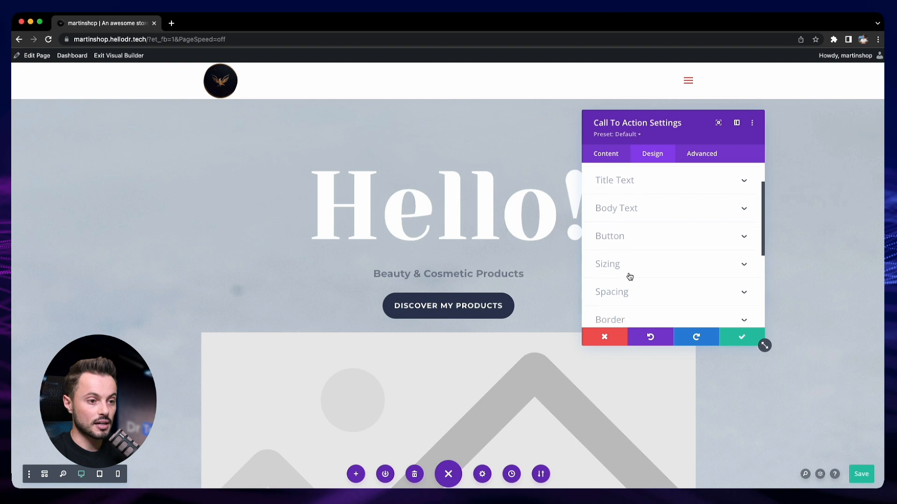
scroll(631, 277, "down", 5)
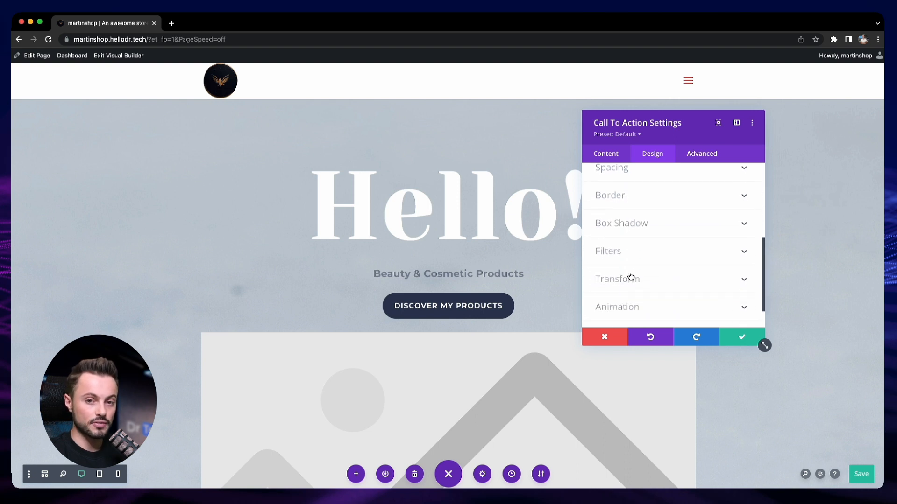
- Try the Aboreto font and then Acme with all-caps styling on the call-to-action title
scroll(630, 276, "up", 5)
left_click(647, 209)
left_click(646, 239)
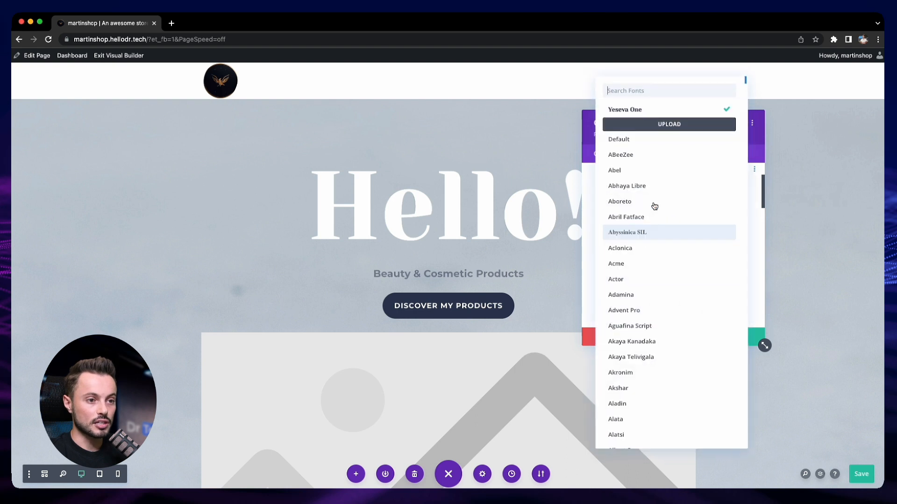
left_click(655, 206)
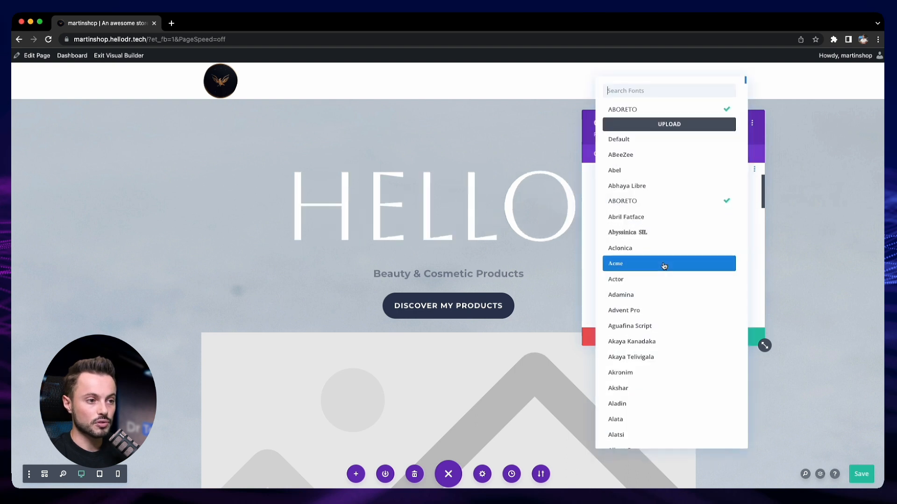
left_click(666, 260)
left_click(632, 276)
scroll(633, 277, "down", 2)
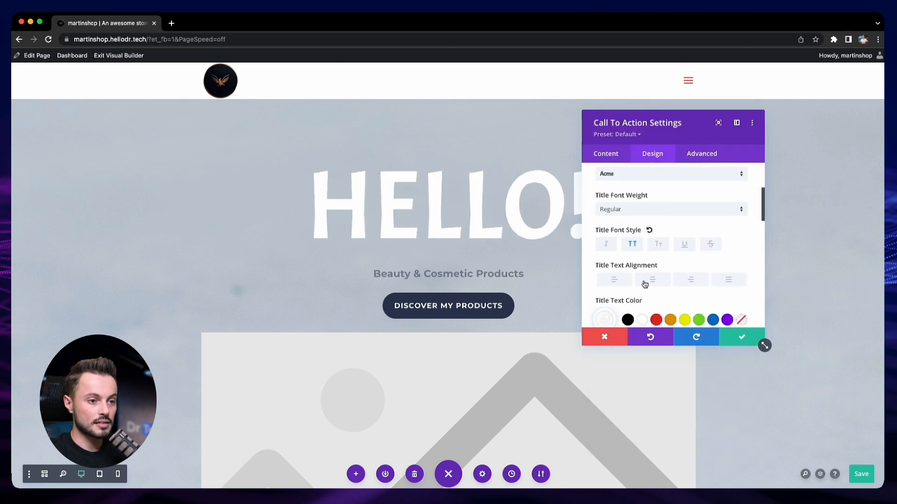
- Review the remaining title text options and the advanced options, and discard all unsaved changes to the call-to-action module
scroll(637, 282, "down", 5)
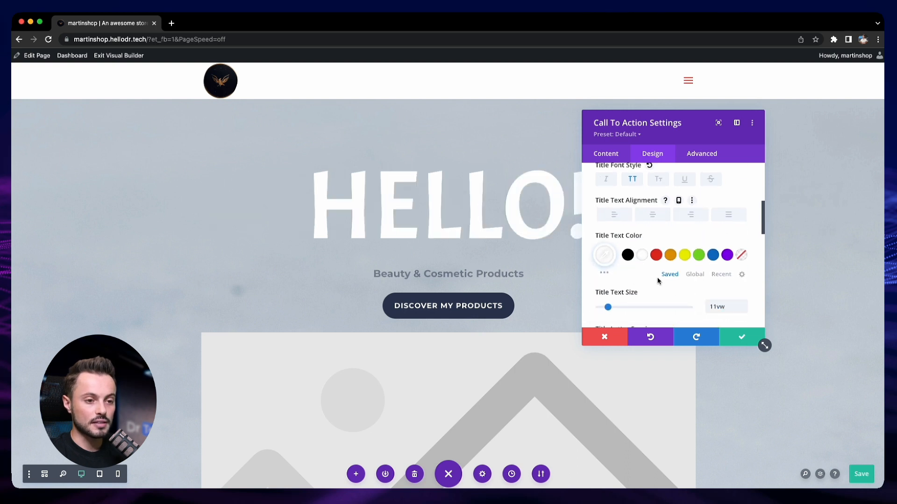
scroll(636, 265, "down", 5)
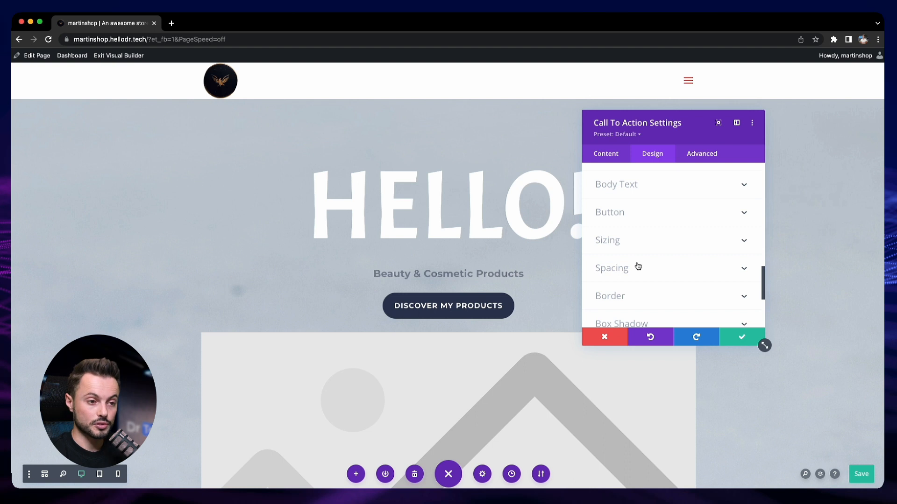
scroll(640, 233, "up", 10)
left_click(691, 155)
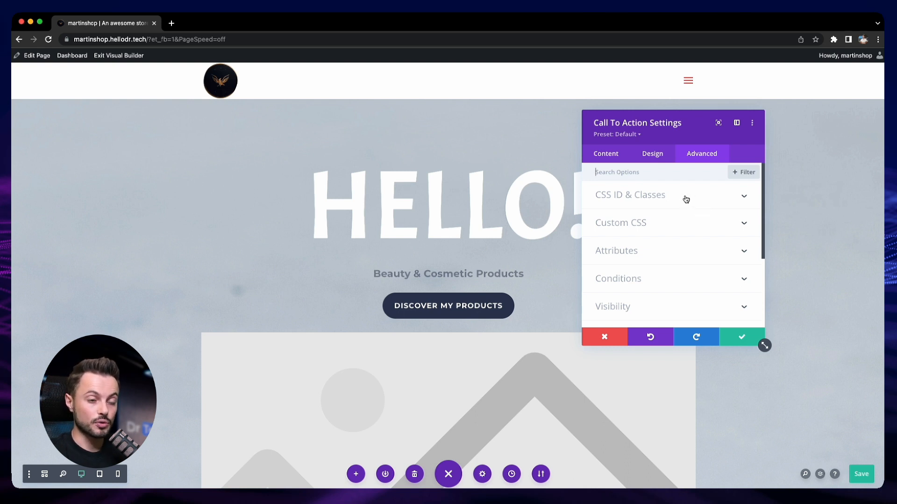
left_click(601, 335)
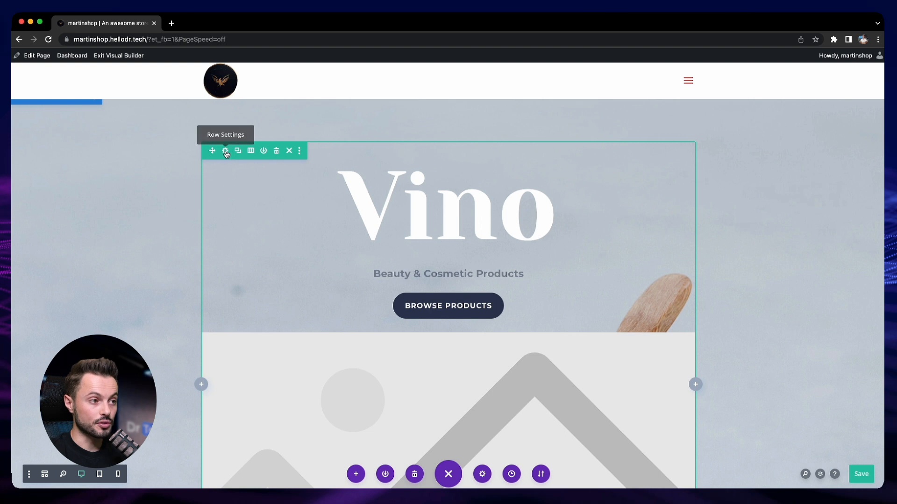
- Examine the hero row's content, design and advanced settings, and close them without changes
left_click(225, 151)
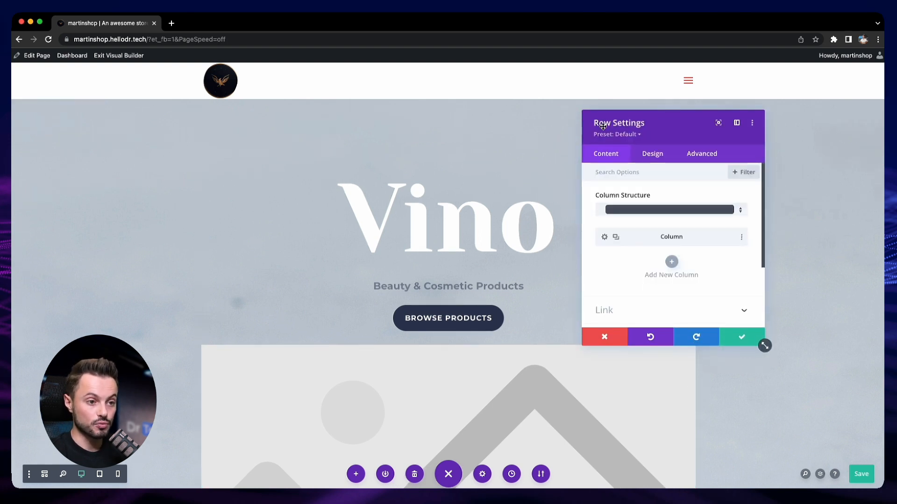
left_click(653, 154)
left_click(687, 154)
scroll(637, 224, "down", 3)
scroll(639, 220, "up", 3)
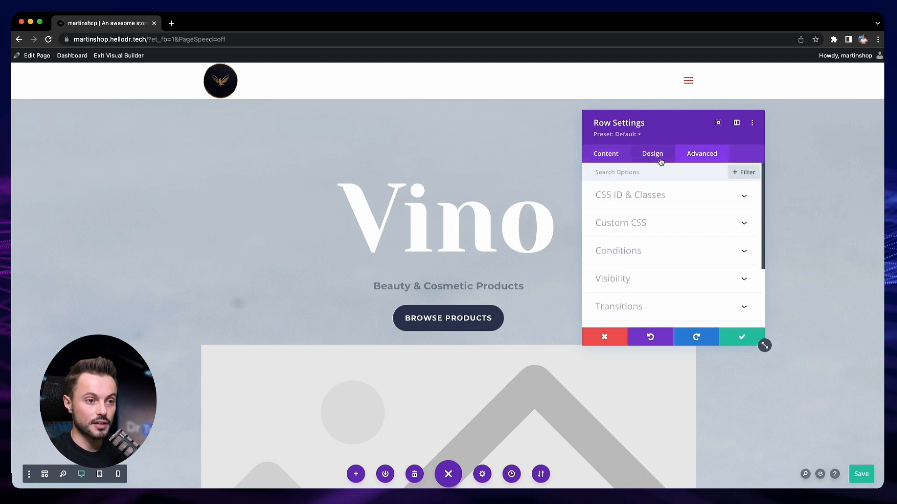
left_click(659, 155)
scroll(639, 226, "down", 3)
scroll(630, 281, "up", 3)
left_click(606, 337)
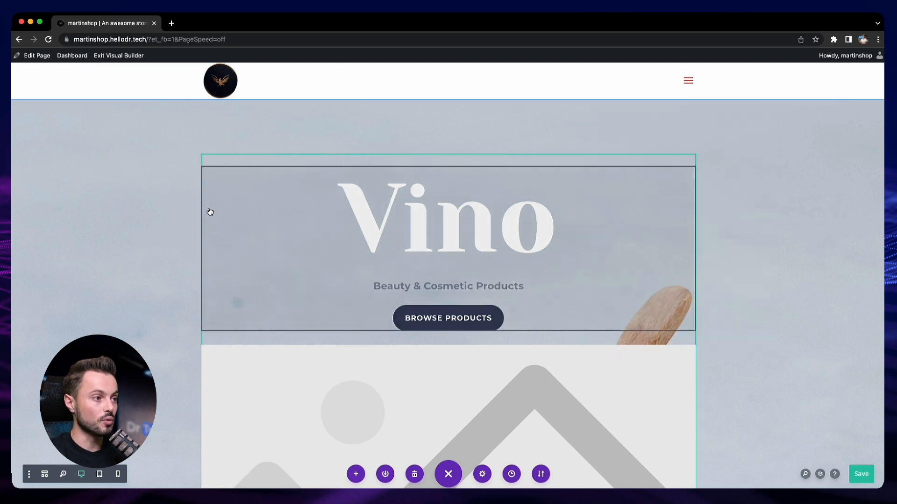
- Examine the hero section's content, design and advanced settings, and close them without changes
left_click(33, 108)
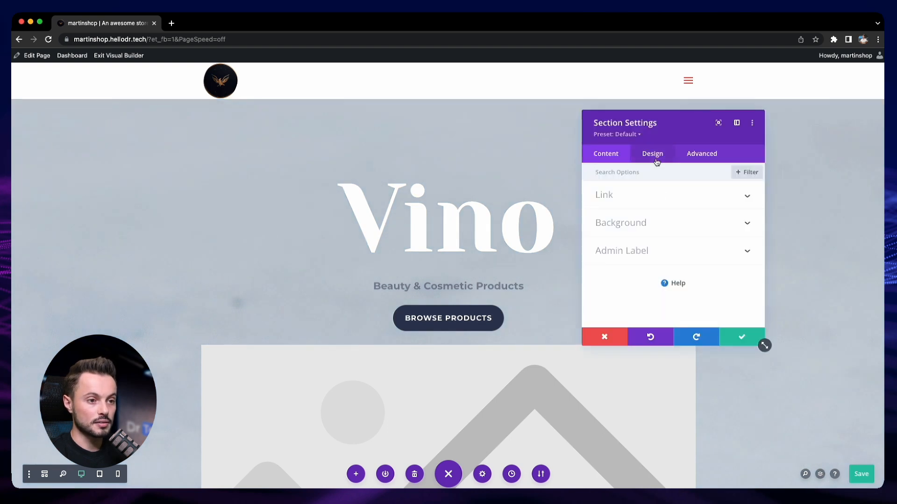
left_click(654, 156)
scroll(634, 234, "down", 3)
scroll(635, 232, "up", 3)
left_click(690, 156)
scroll(646, 218, "up", 2)
left_click(617, 332)
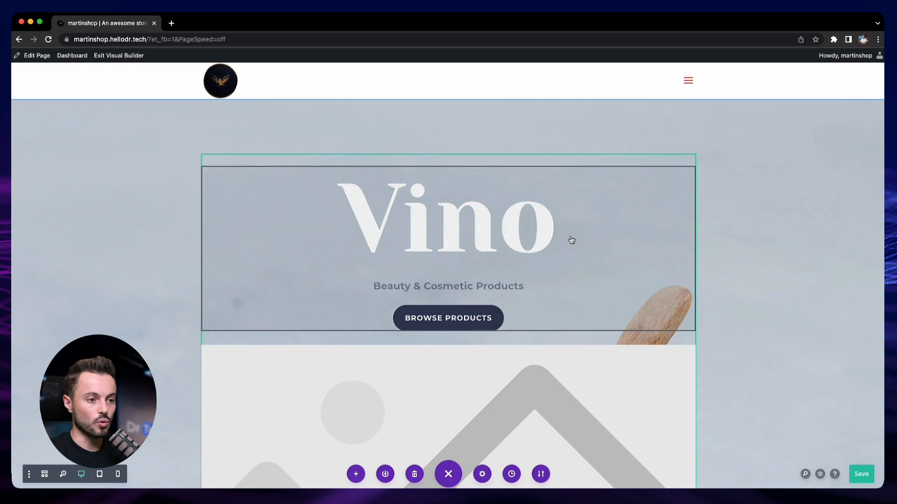
- Examine the content, design and advanced settings of the placeholder image module, and close them without changes
scroll(600, 255, "down", 1)
scroll(599, 255, "down", 3)
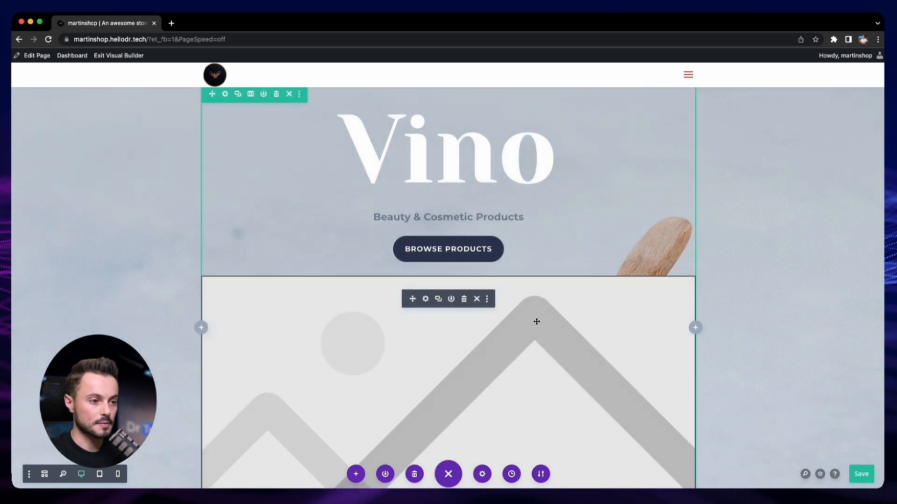
left_click(423, 303)
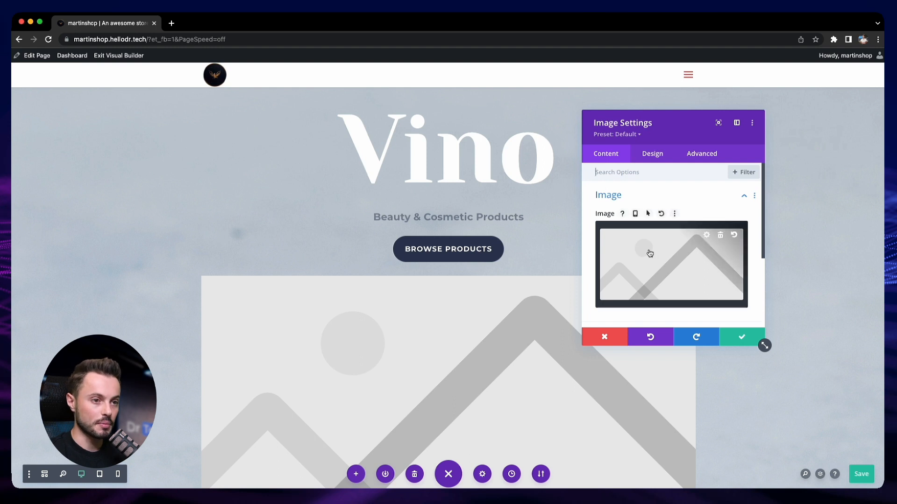
left_click(658, 156)
scroll(667, 218, "down", 3)
scroll(671, 208, "up", 3)
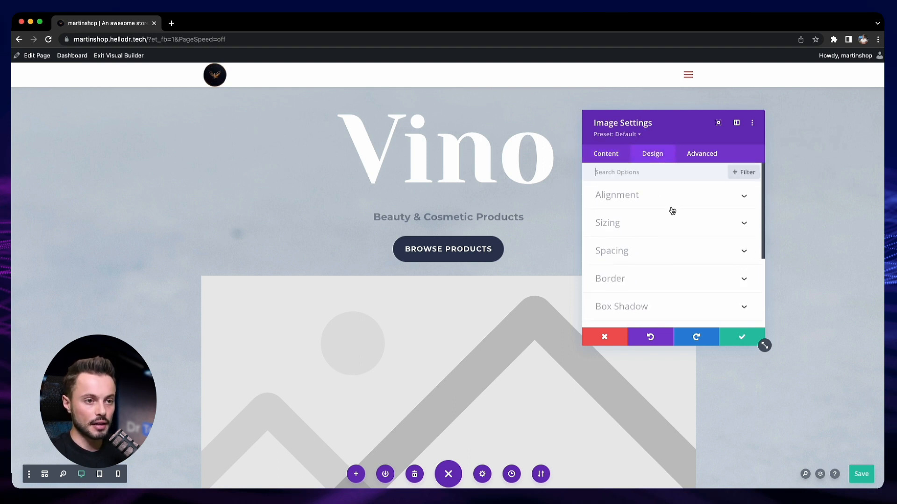
left_click(691, 154)
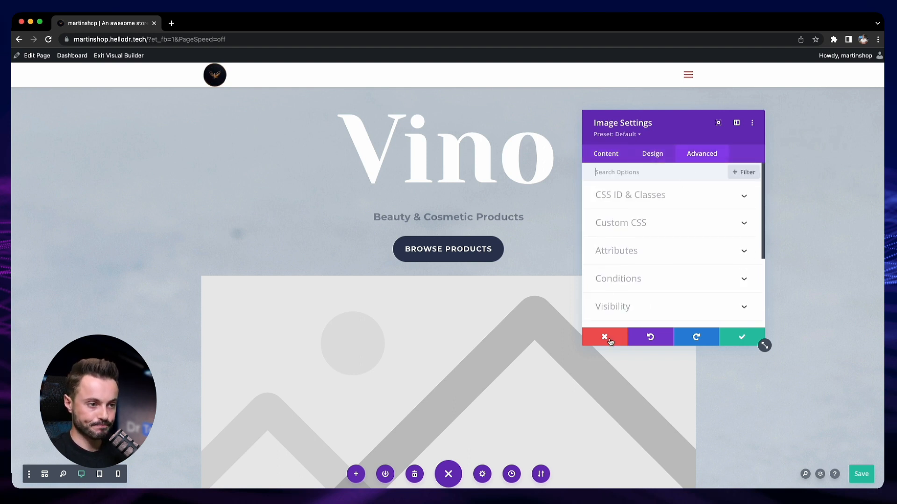
left_click(607, 337)
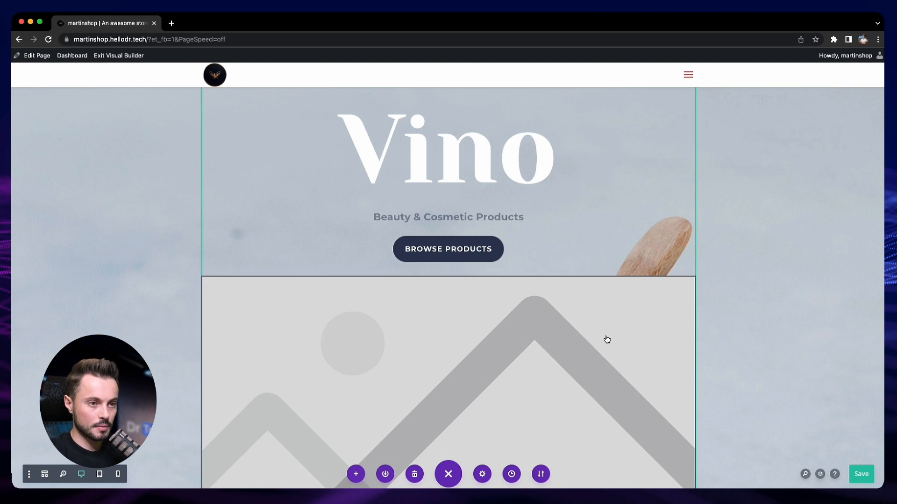
- Duplicate the Vino call-to-action module in the hero row
scroll(606, 339, "up", 3)
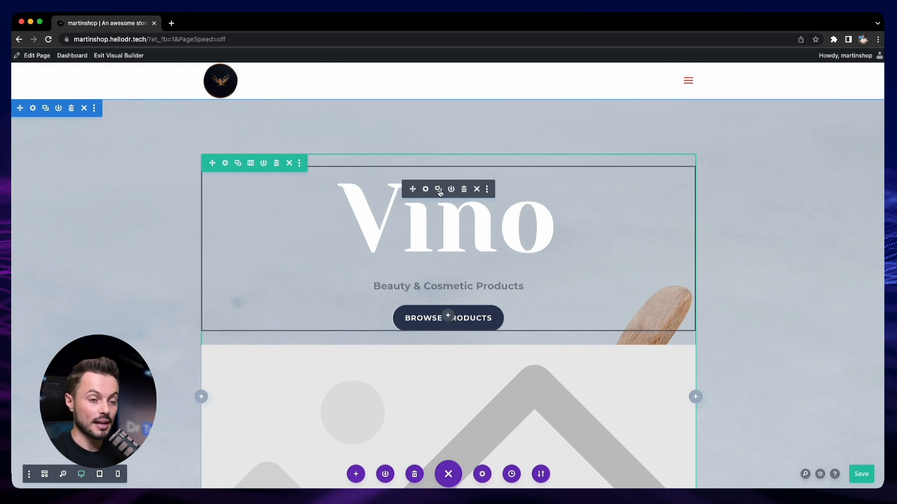
scroll(440, 192, "down", 1)
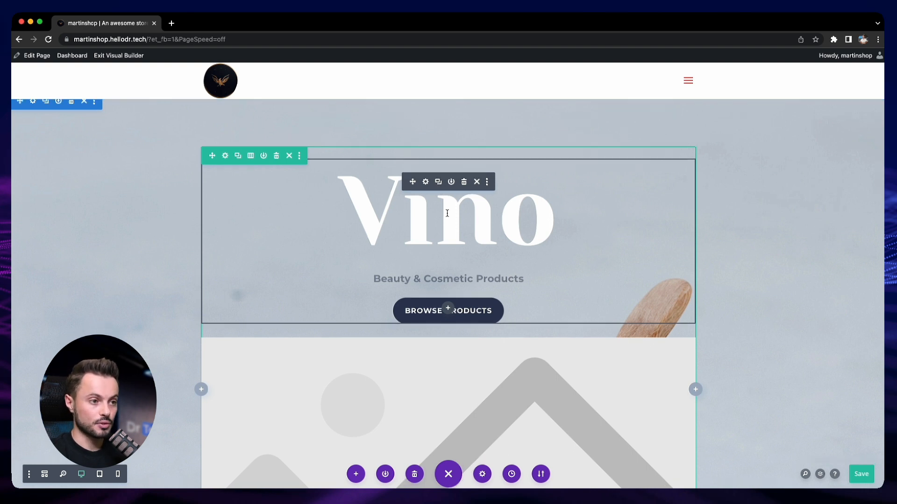
left_click(439, 184)
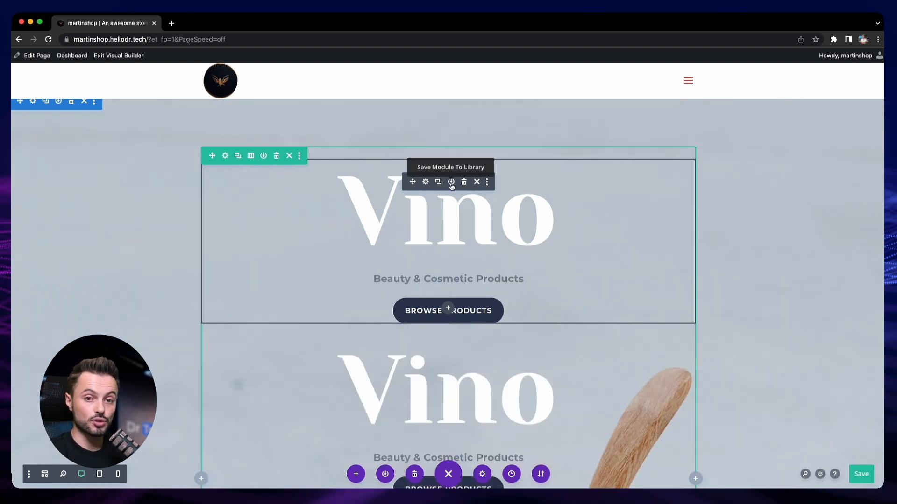
- Examine the options for saving the upper Vino call-to-action module to the library, and close the dialog without saving
left_click(452, 185)
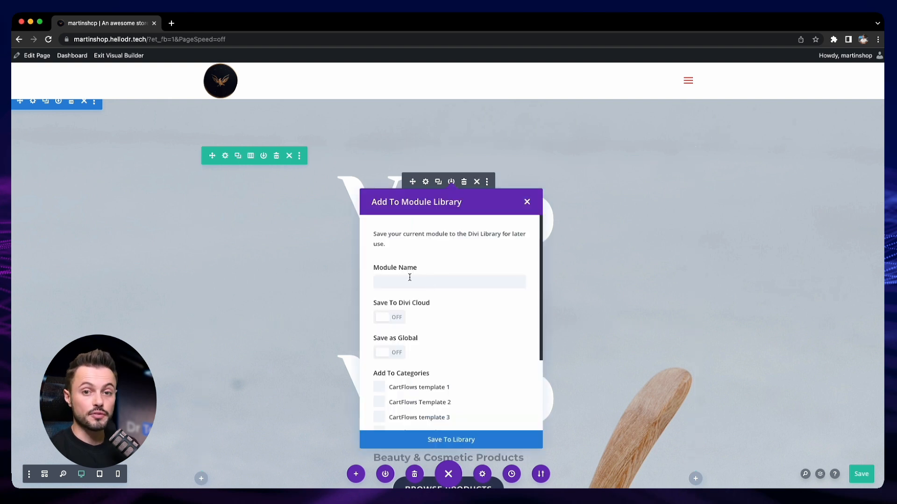
scroll(423, 278, "down", 2)
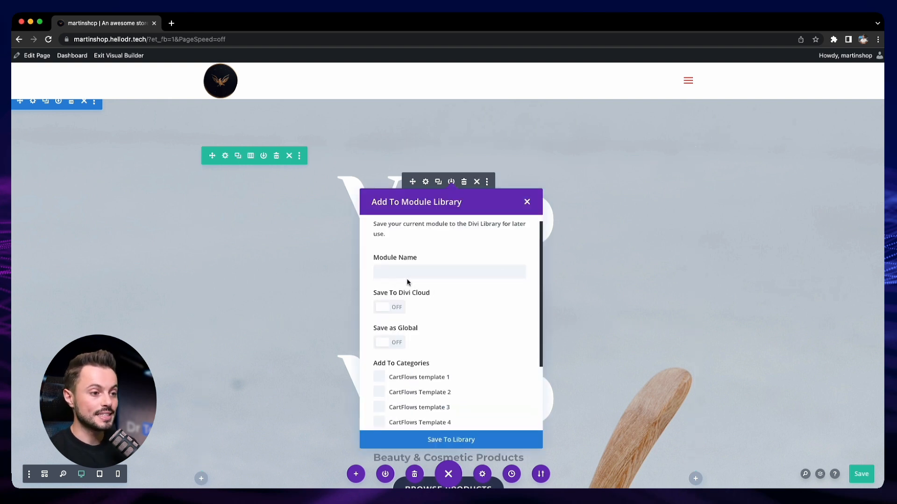
scroll(438, 277, "up", 1)
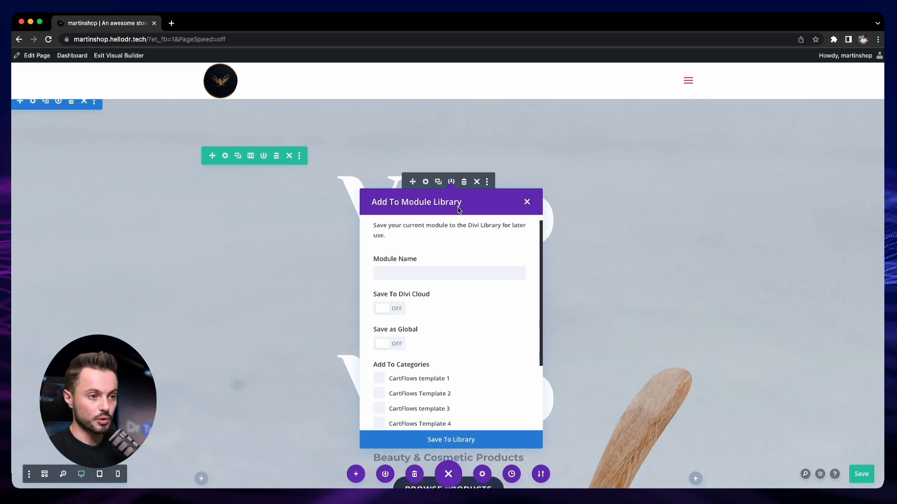
scroll(435, 327, "up", 1)
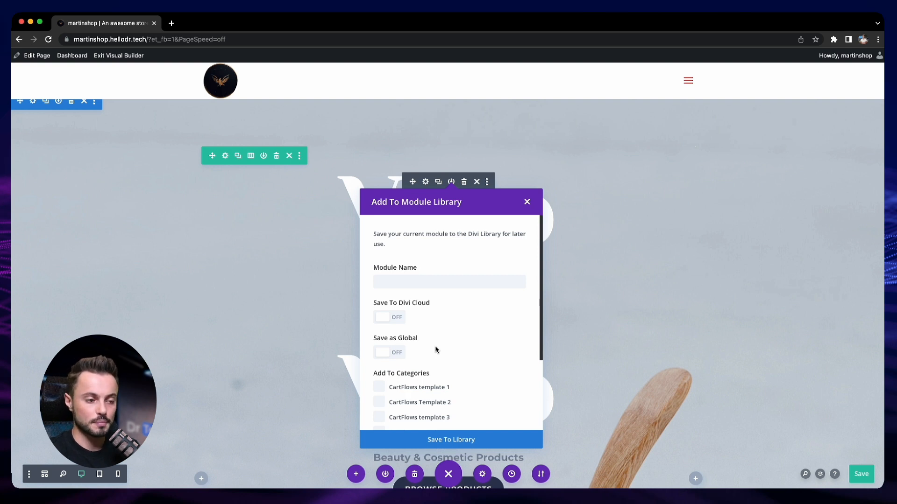
scroll(435, 350, "down", 3)
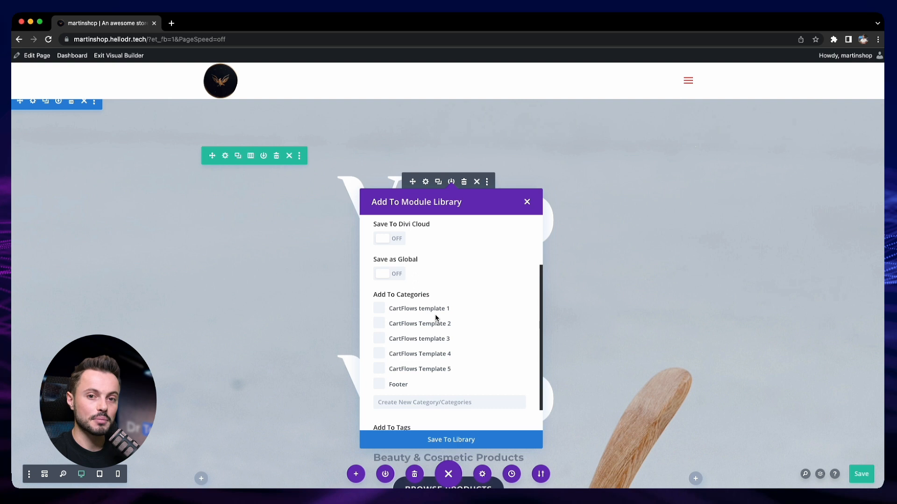
scroll(460, 313, "down", 2)
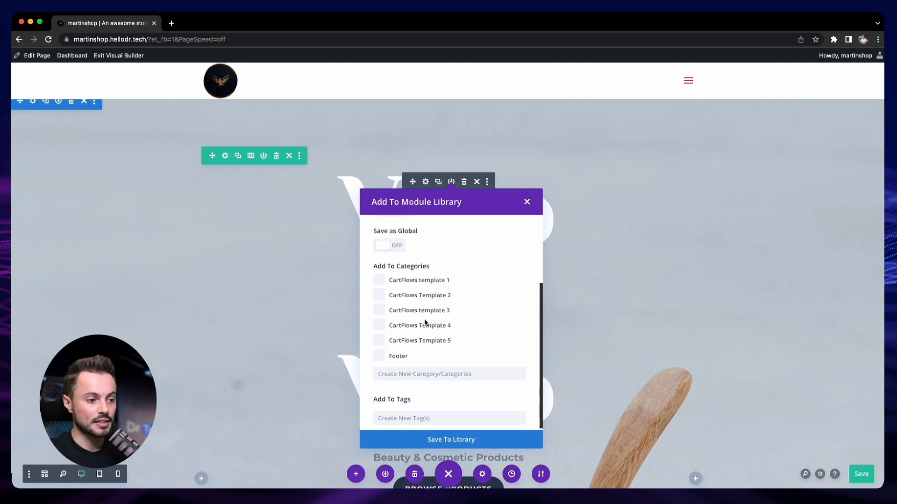
scroll(421, 323, "down", 1)
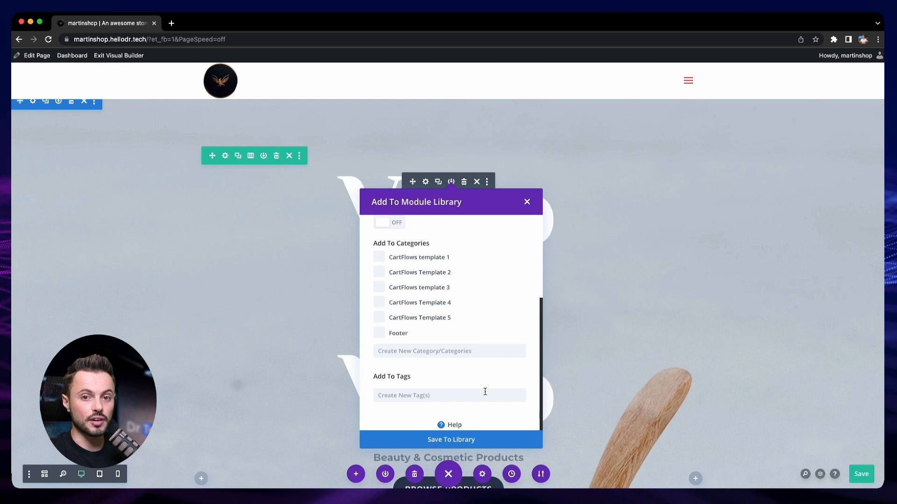
scroll(470, 372, "up", 5)
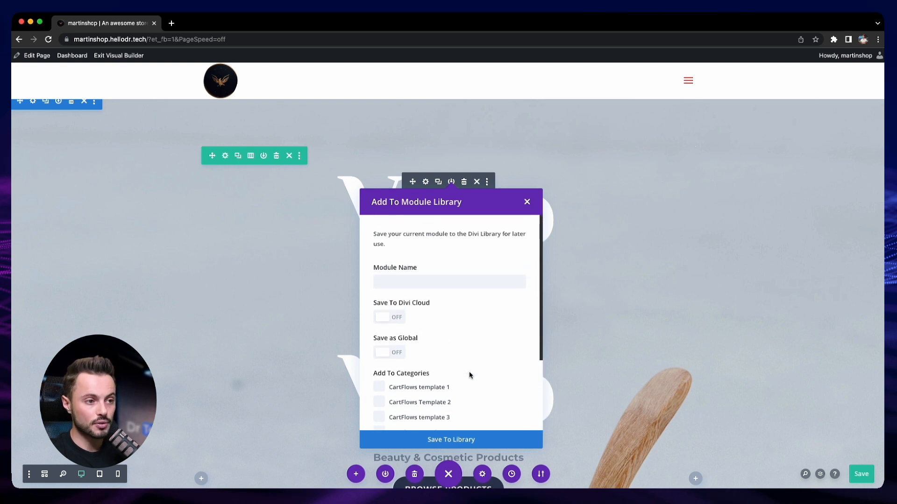
left_click(527, 202)
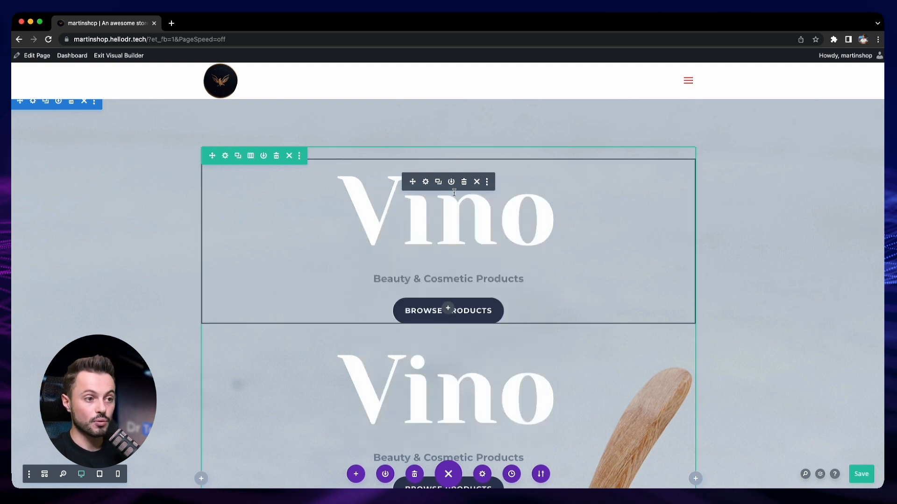
- Check the library for saved modules to insert below the upper Vino call-to-action, and close the dialog without inserting one
left_click(449, 310)
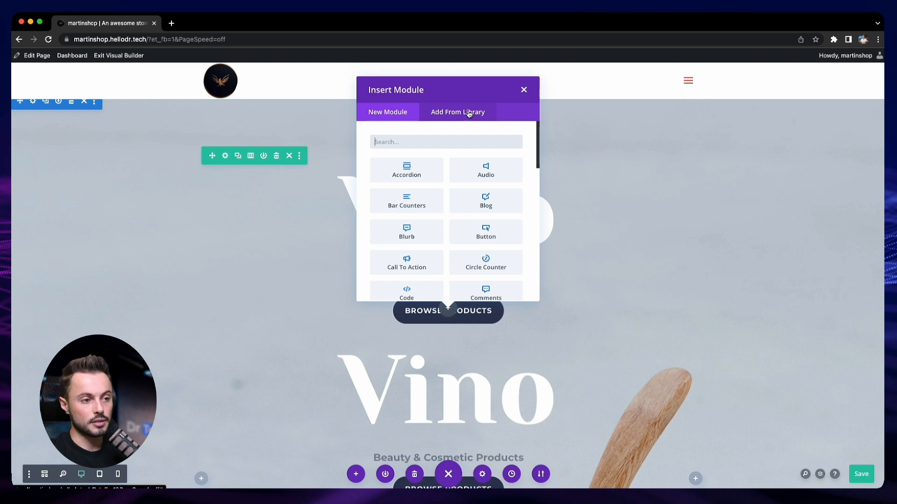
left_click(453, 117)
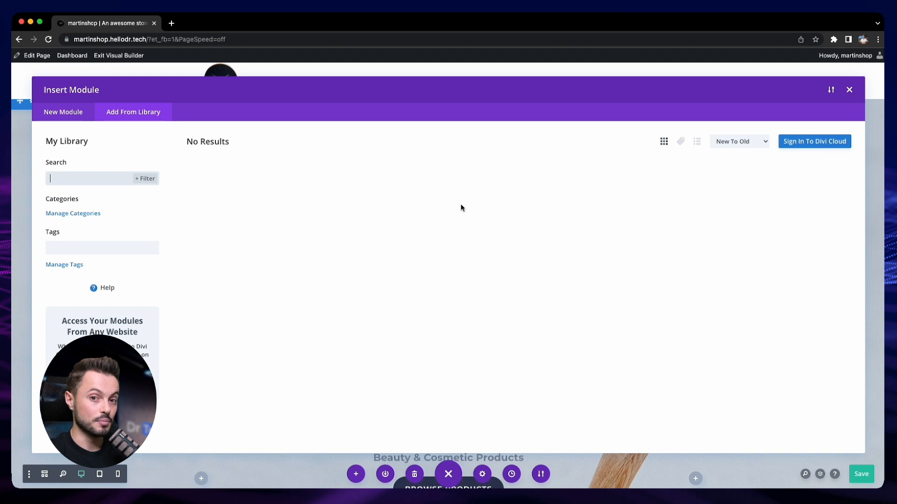
left_click(851, 90)
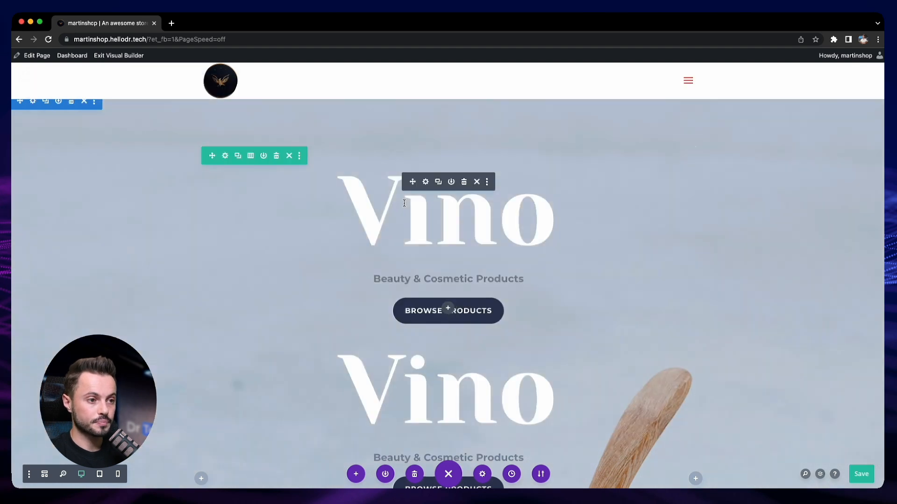
- Examine the hero row's library-saving options and the new-row layouts below it, and close both dialogs without changes
left_click(263, 156)
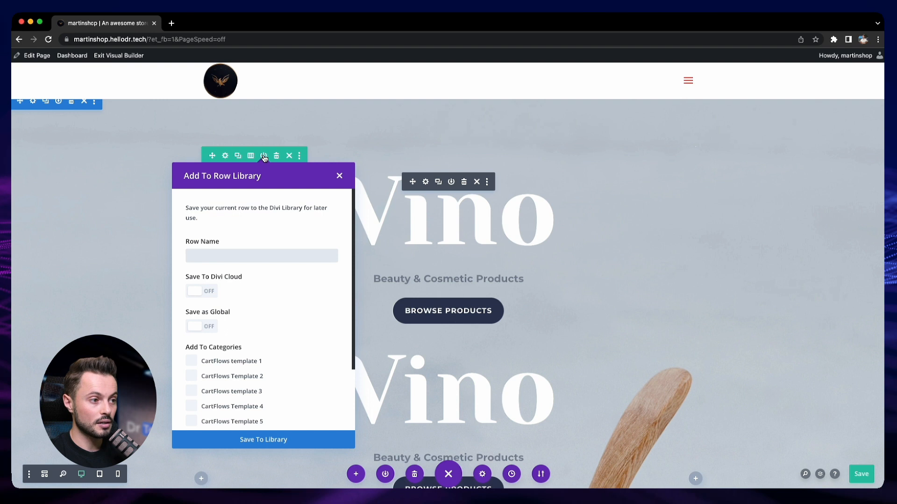
left_click(340, 176)
scroll(378, 206, "down", 3)
scroll(387, 218, "down", 5)
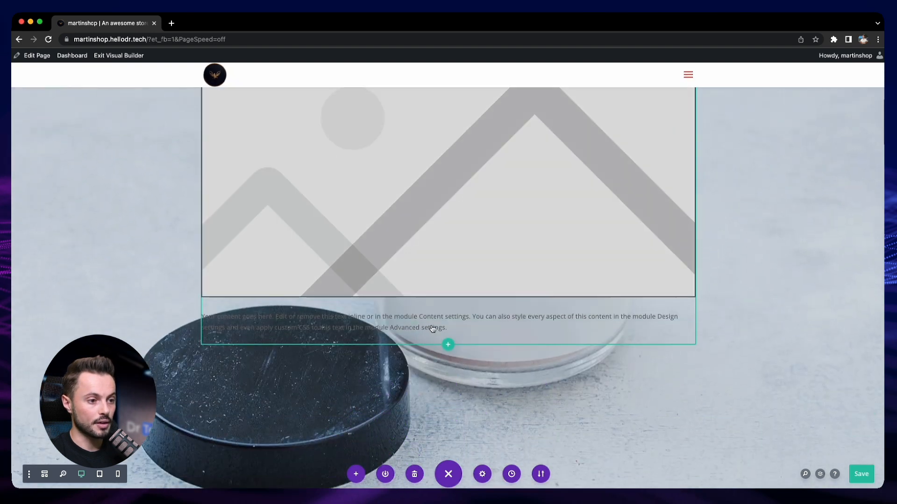
left_click(446, 346)
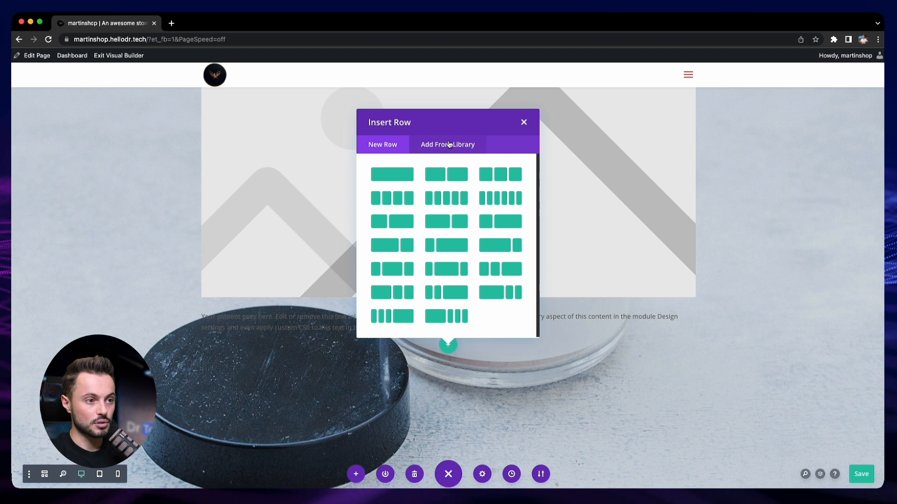
left_click(523, 125)
scroll(215, 182, "up", 10)
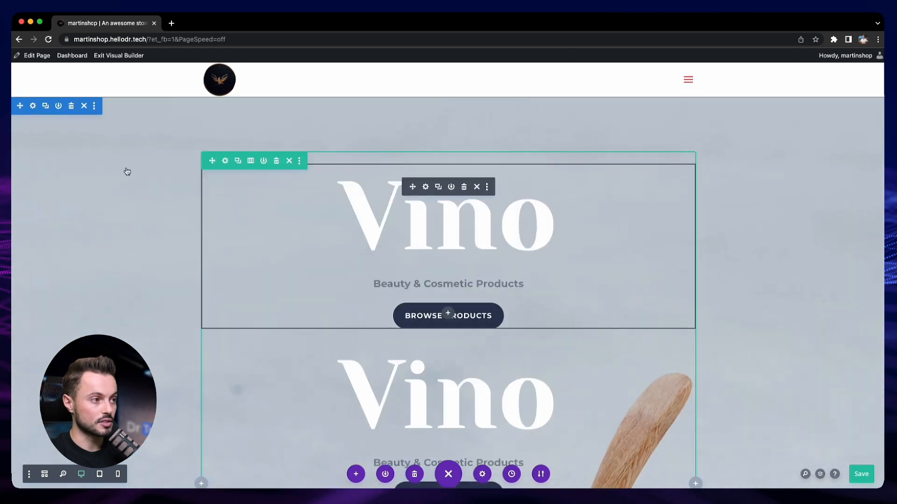
- Examine the hero section's library-saving options and the section types available below it, and close both dialogs without changes
left_click(58, 108)
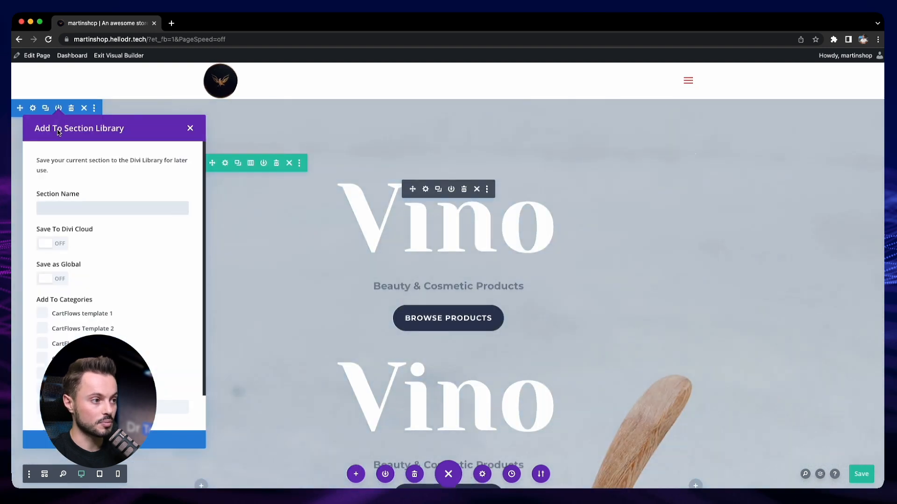
left_click(189, 128)
scroll(449, 186, "down", 15)
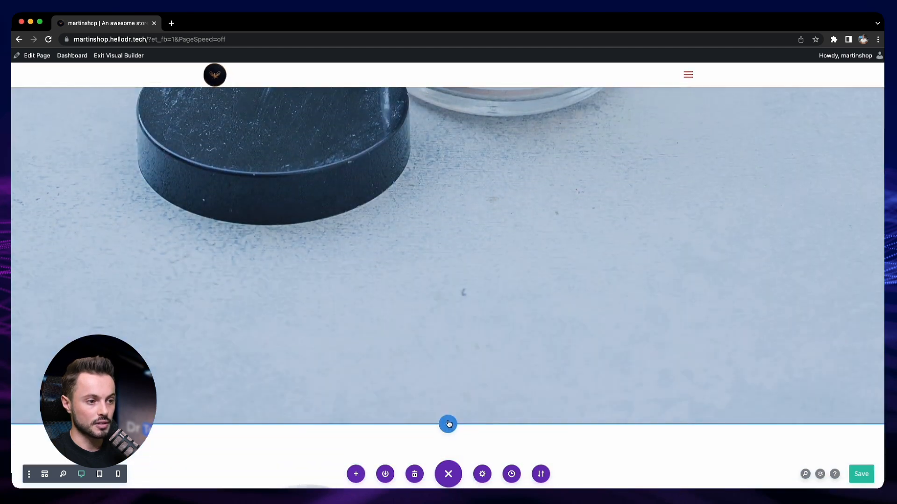
left_click(449, 424)
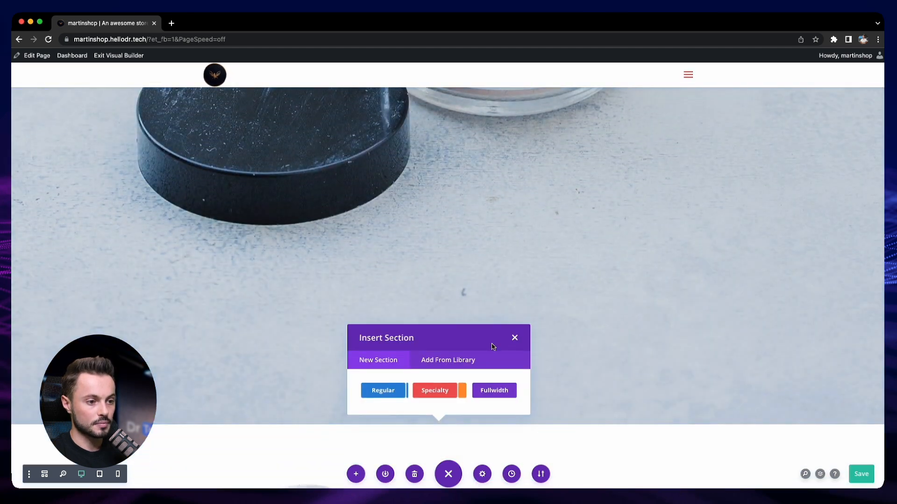
left_click(515, 338)
- Delete the upper of the two Vino call-to-action modules in the hero row
scroll(390, 317, "up", 3)
scroll(390, 316, "up", 10)
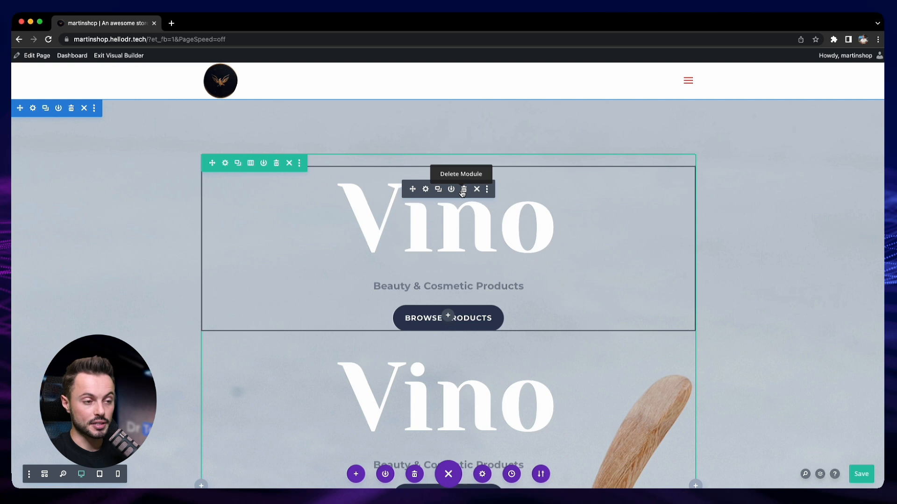
left_click(463, 190)
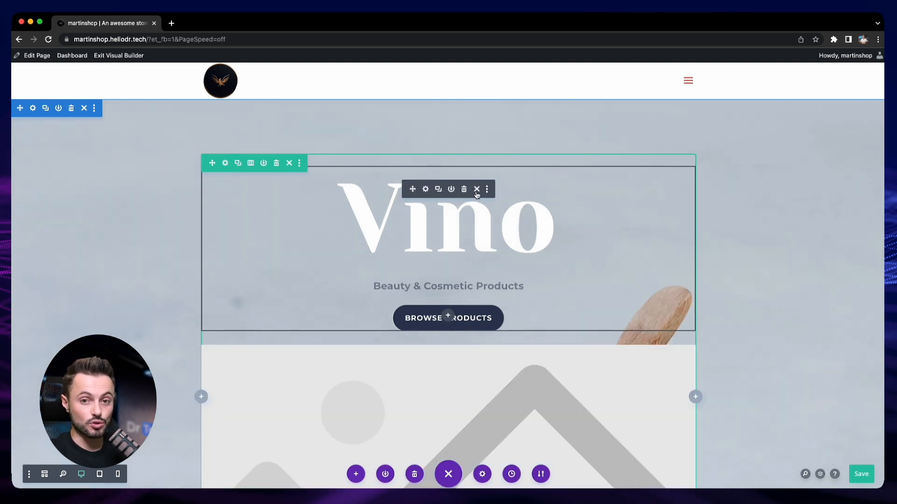
- Examine the additional options of the remaining Vino call-to-action module and its row without applying any of them
left_click(477, 190)
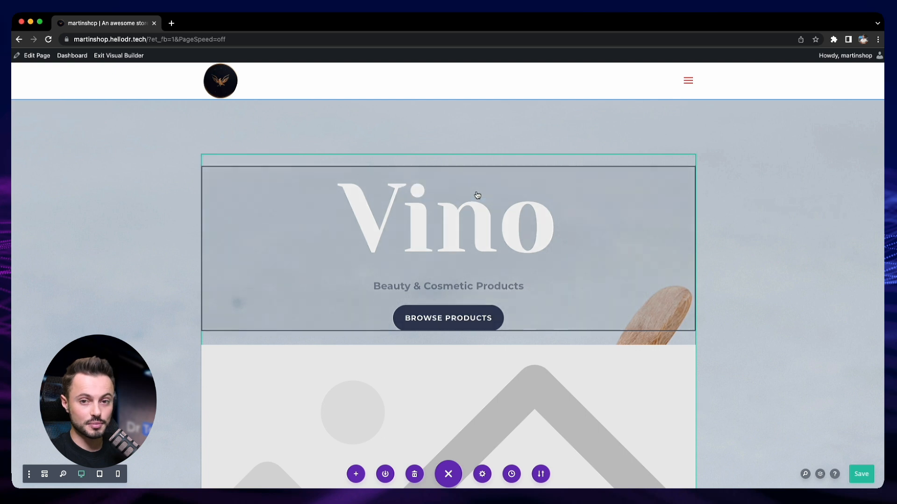
mouse_move(478, 195)
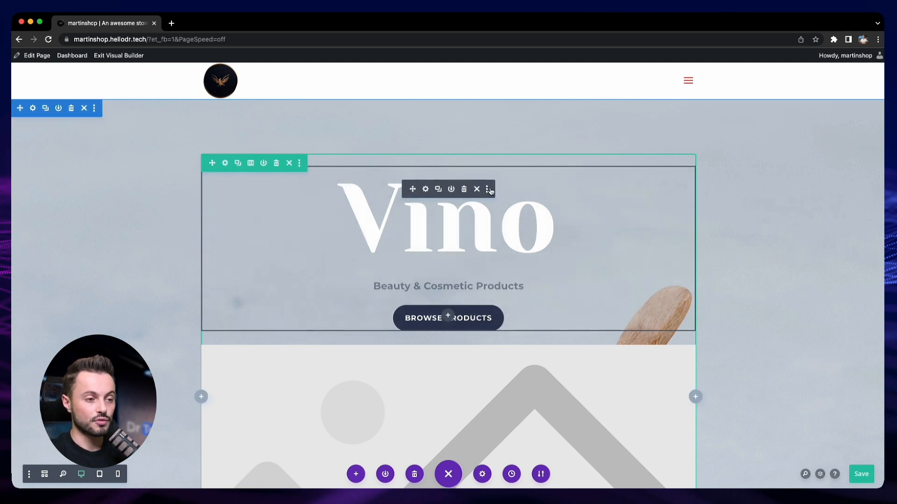
left_click(488, 189)
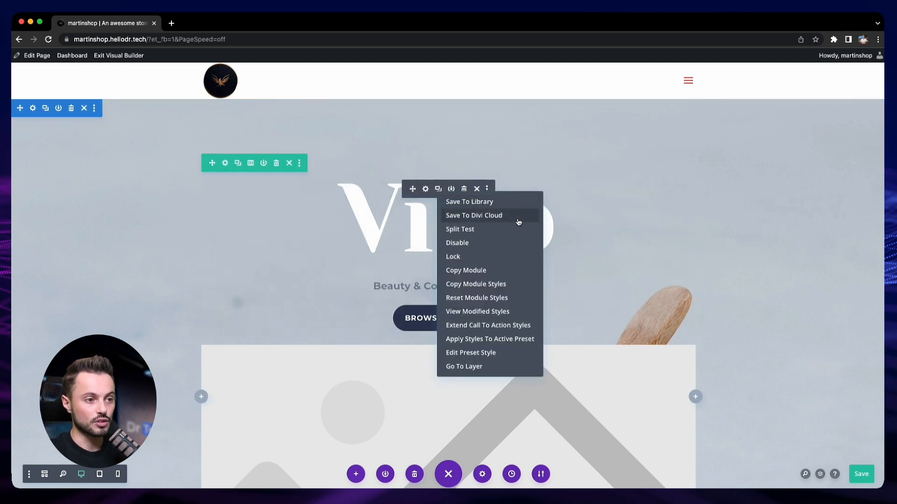
left_click(573, 305)
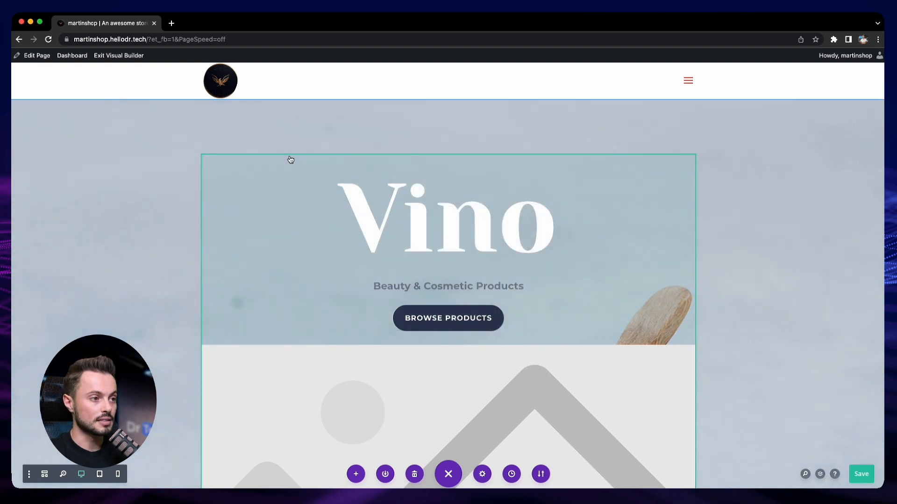
mouse_move(236, 160)
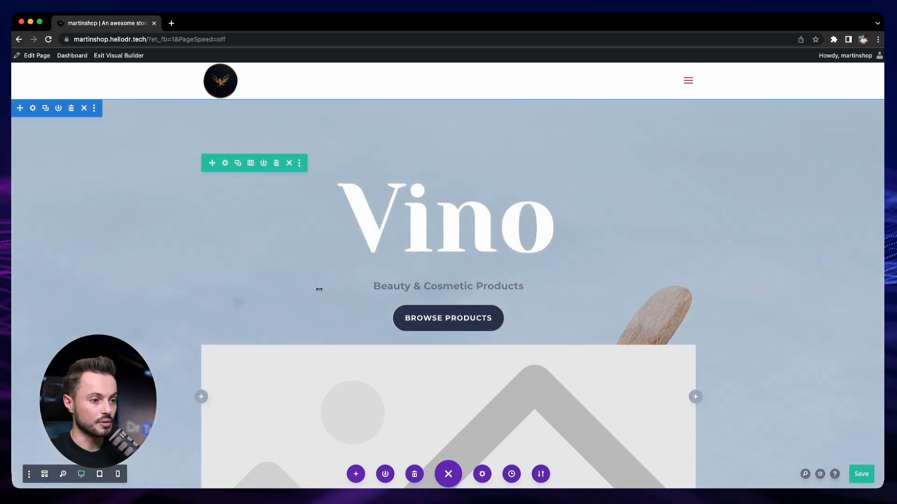
scroll(309, 169, "down", 2)
left_click(300, 112)
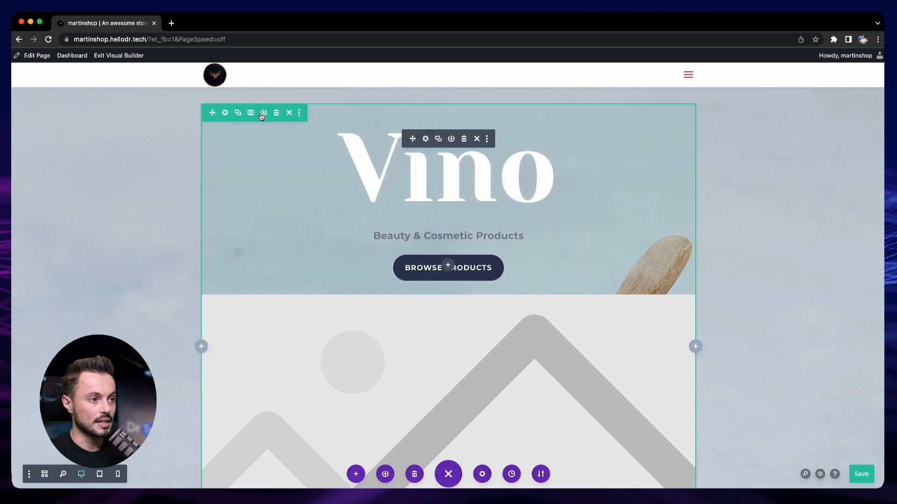
- Delete the hero row, and restore it by returning to the Removed Call To Action state in the editing history
left_click(276, 113)
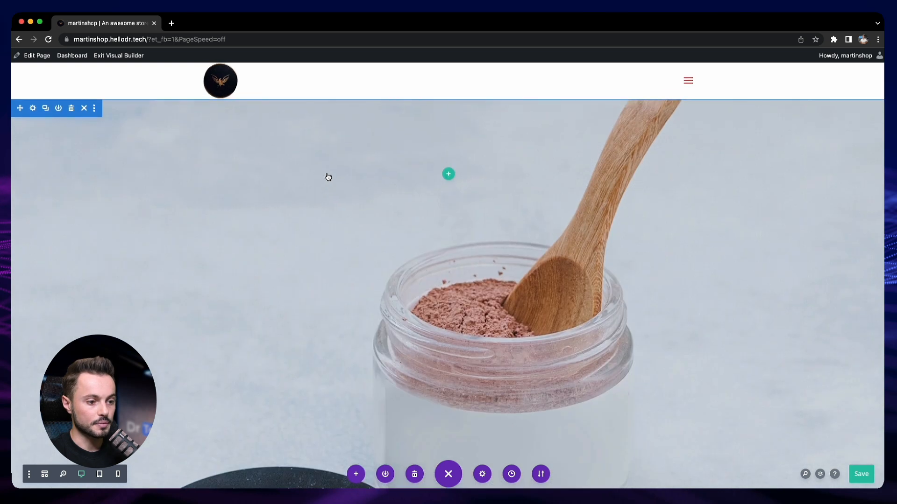
left_click(512, 474)
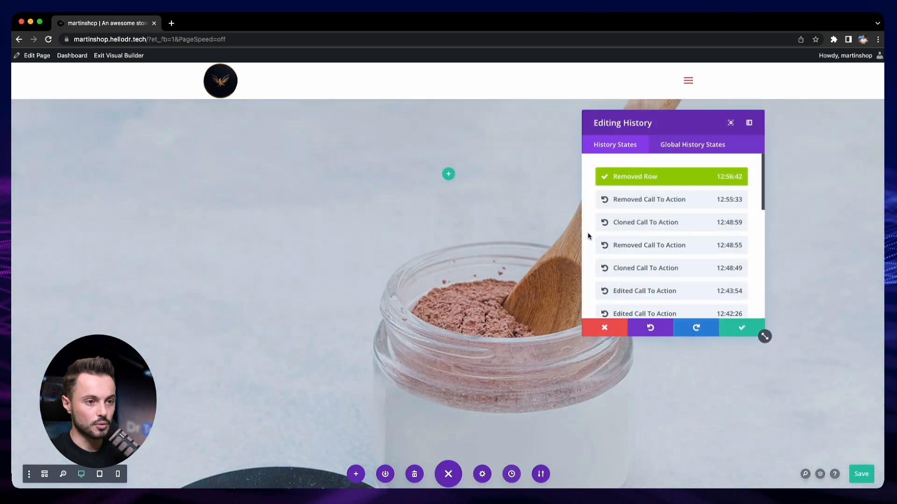
left_click(647, 199)
left_click(729, 328)
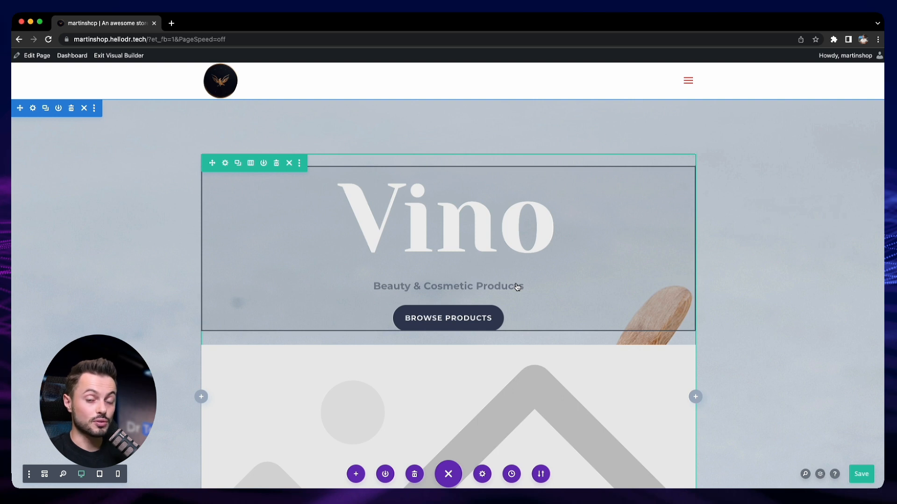
- Insert a regular section with a one-column row below the hero section, and delete that section without adding a module
scroll(516, 287, "down", 15)
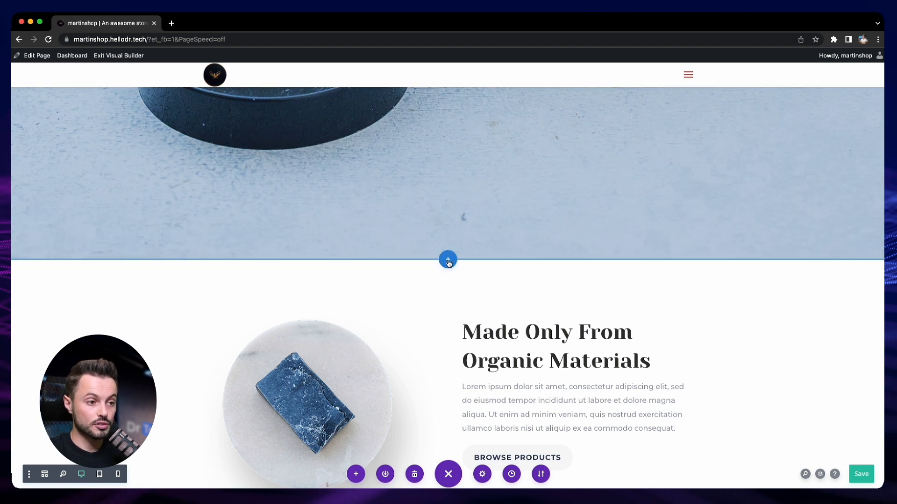
left_click(448, 260)
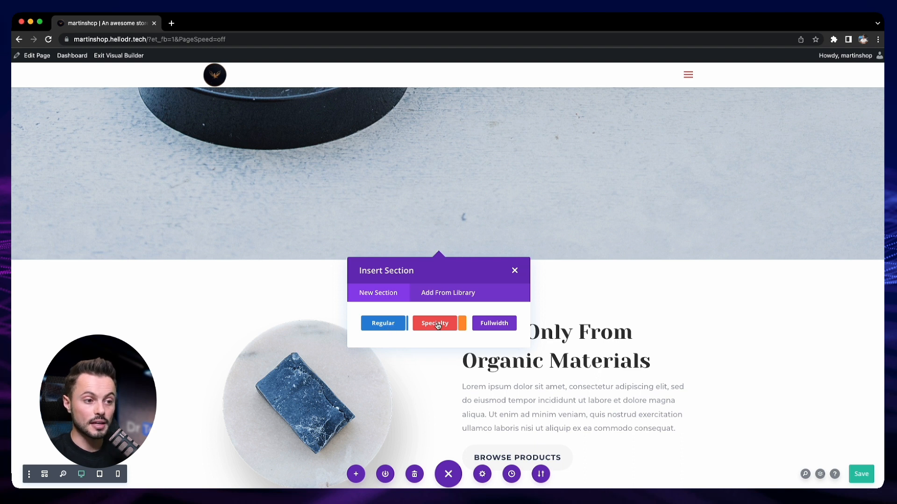
left_click(390, 324)
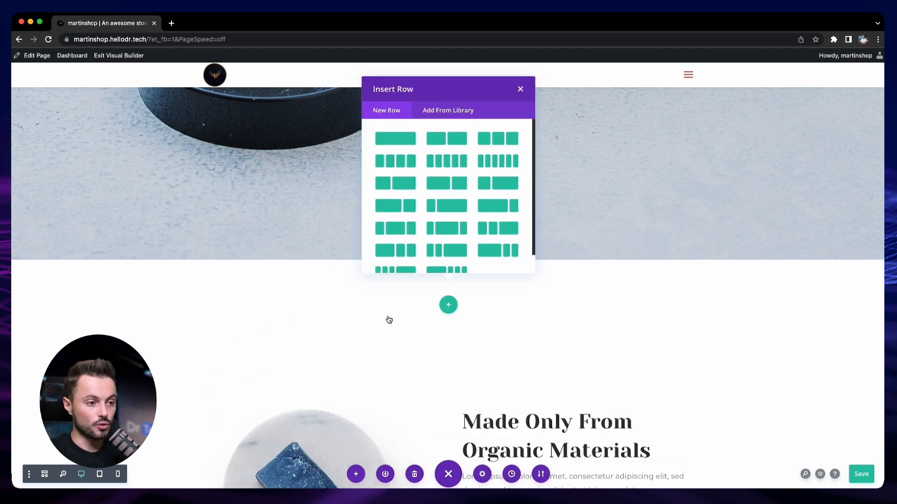
left_click(410, 143)
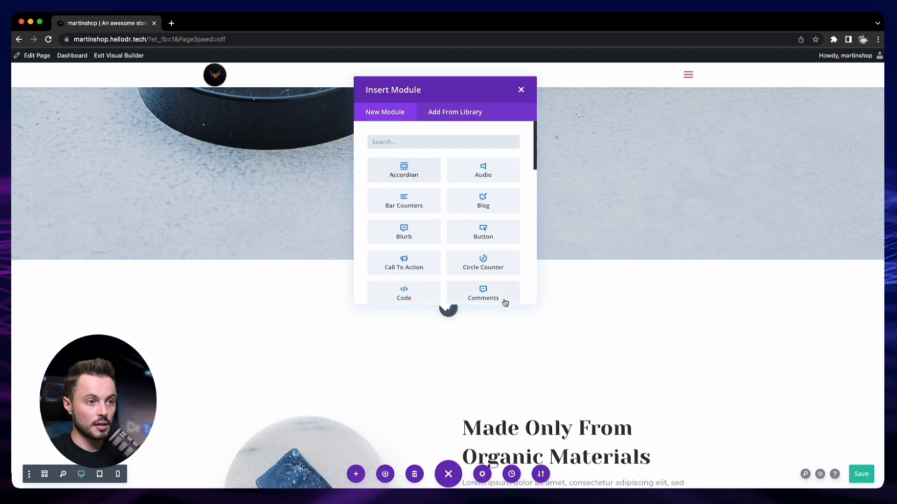
left_click(522, 90)
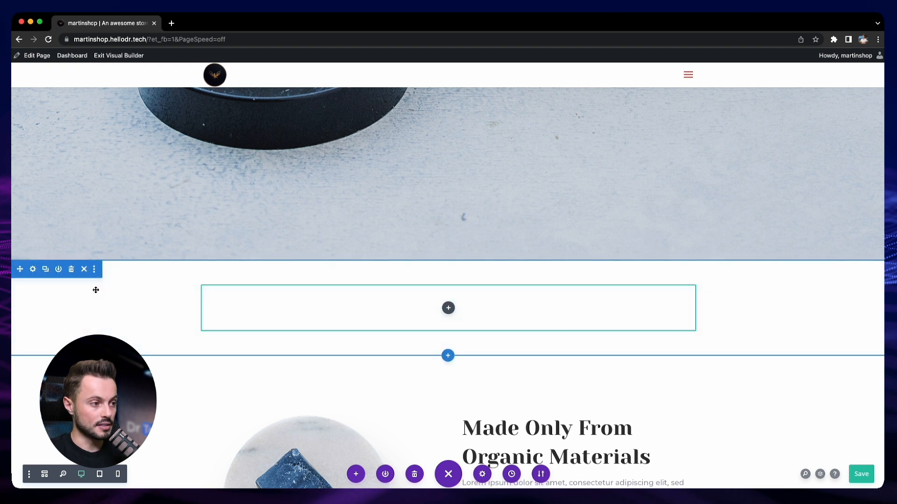
left_click(72, 270)
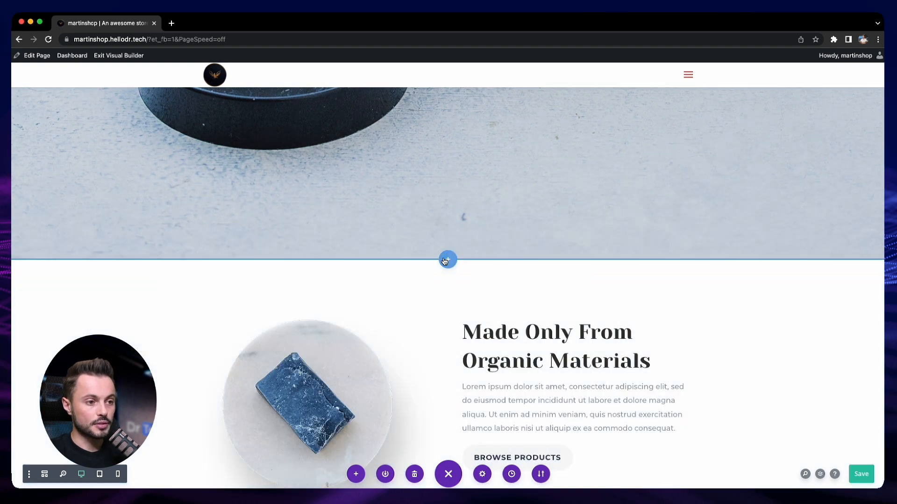
- Insert a fullwidth section containing a Fullwidth Image module below the hero section
left_click(447, 260)
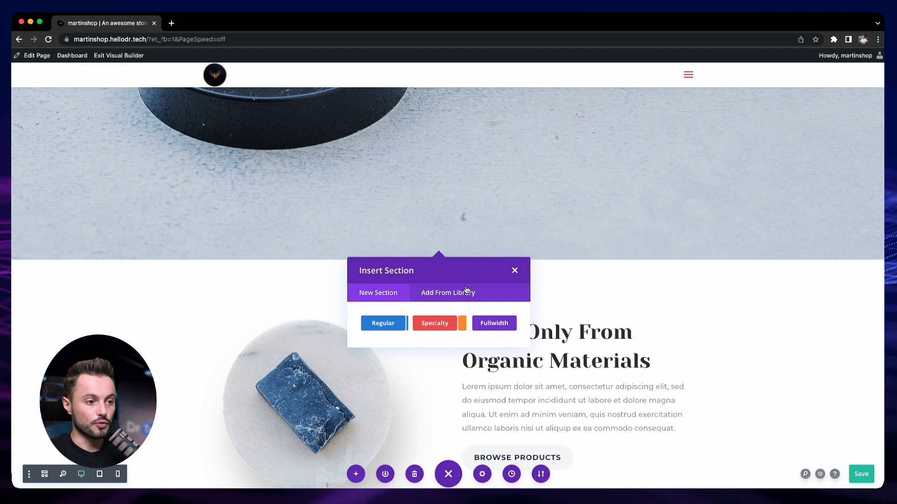
left_click(495, 324)
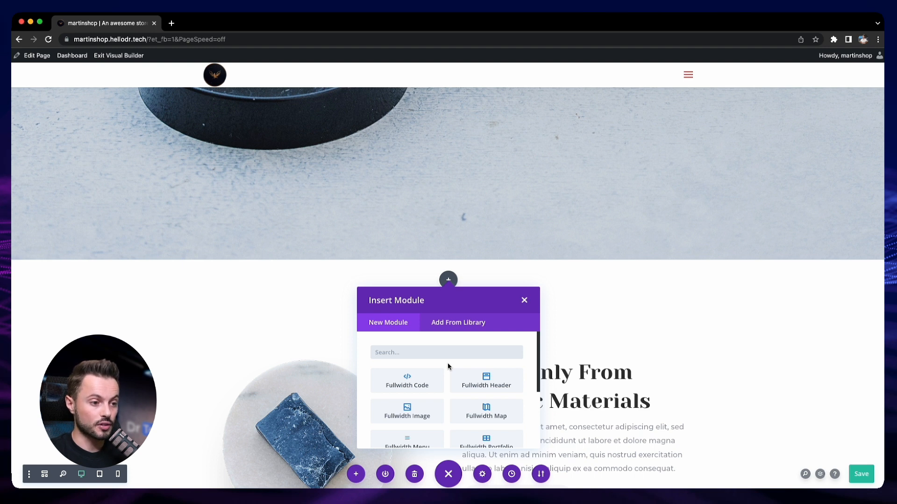
left_click(431, 414)
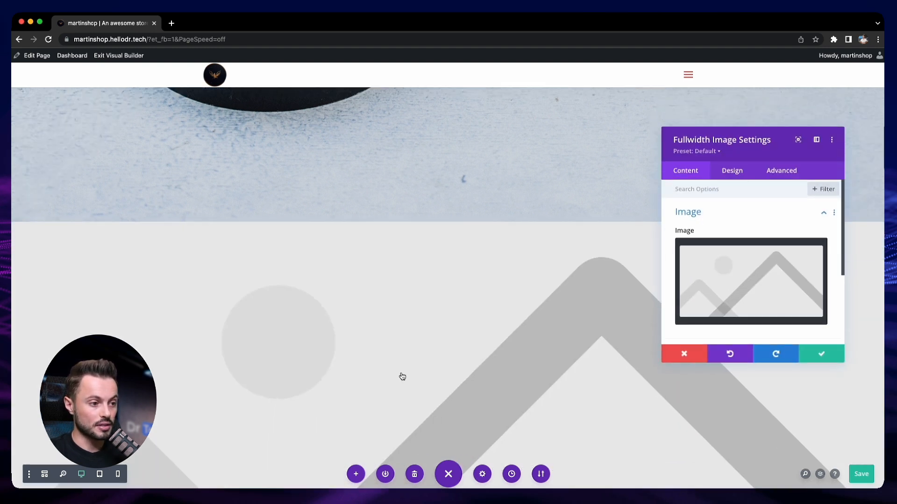
- Add a Fullwidth Slider module below the Fullwidth Image in the new section
scroll(497, 244, "down", 3)
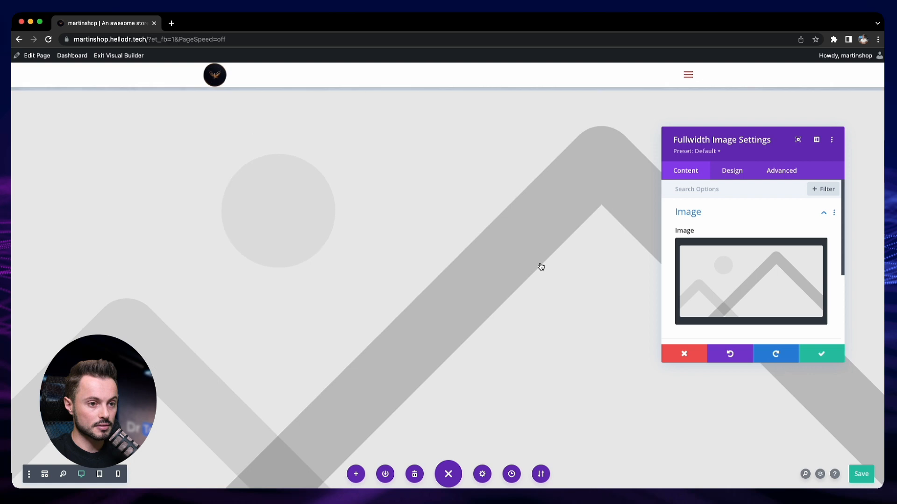
scroll(541, 267, "down", 4)
left_click(448, 311)
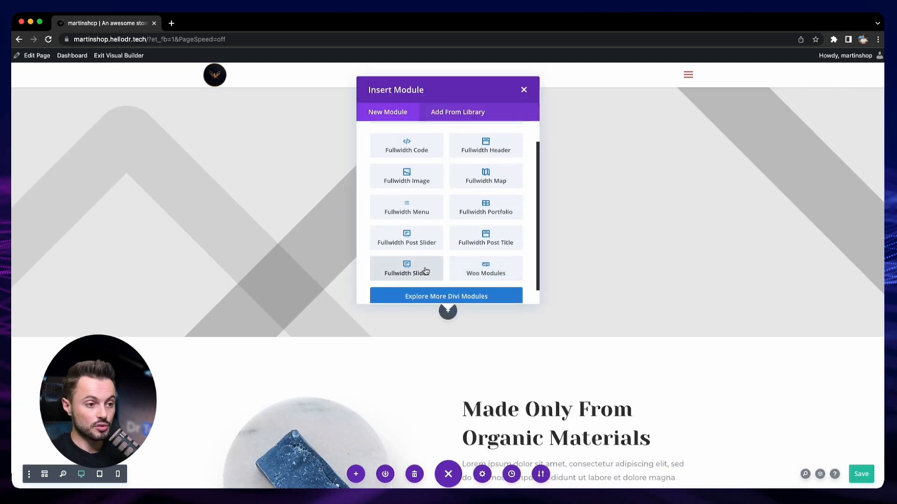
left_click(426, 271)
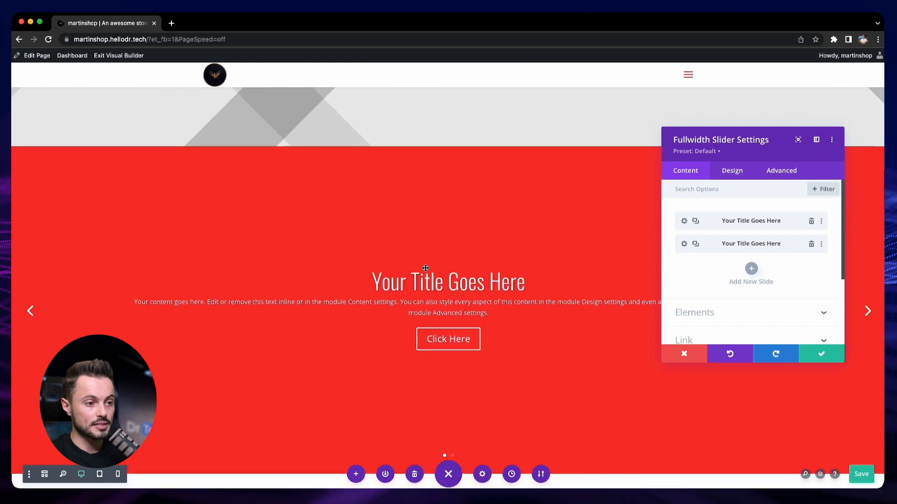
- Look through the content options of the first slide in the Fullwidth Slider, and leave the settings without changing anything
left_click_drag(844, 362, 828, 328)
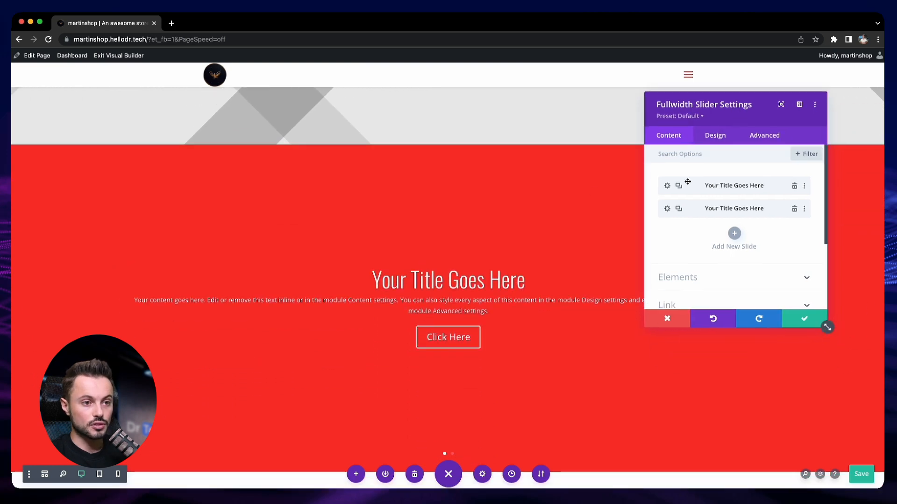
left_click(668, 186)
scroll(665, 216, "down", 5)
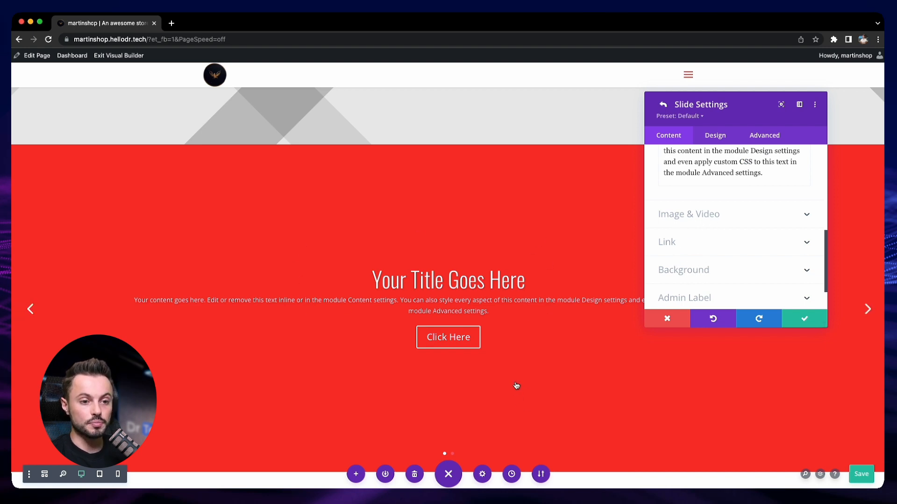
left_click(867, 310)
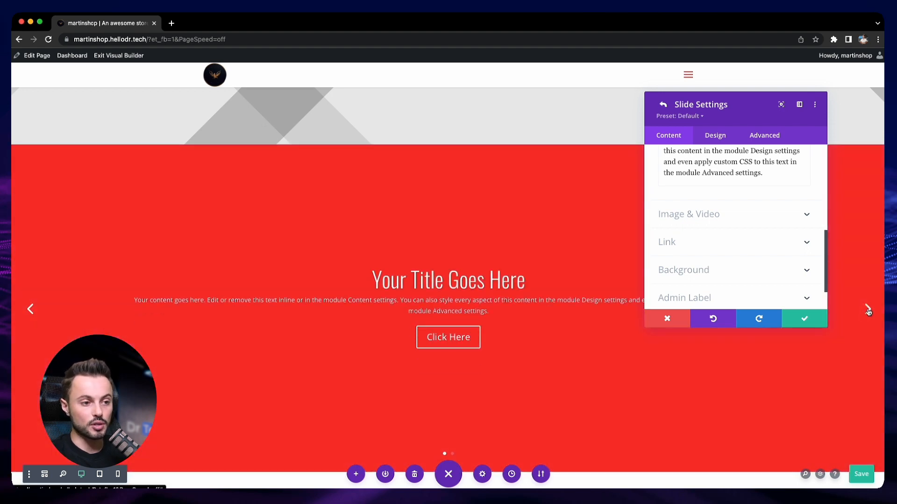
scroll(690, 230, "up", 2)
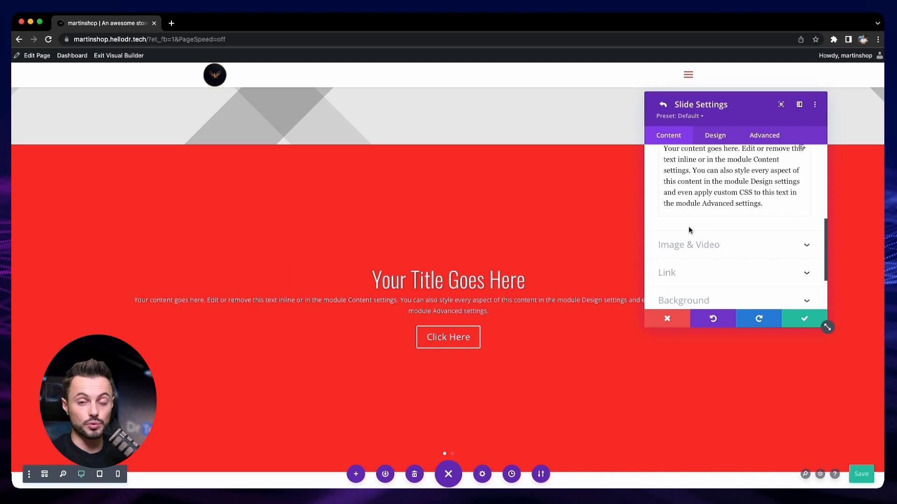
left_click(669, 319)
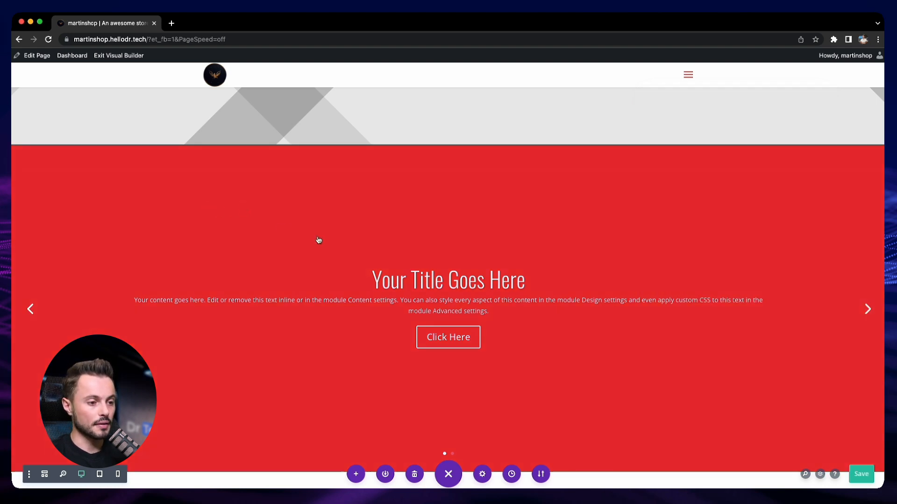
- Insert a specialty section below the fullwidth slider, using the layout with a half-width single column beside a half-width row area
scroll(282, 227, "down", 2)
left_click(450, 403)
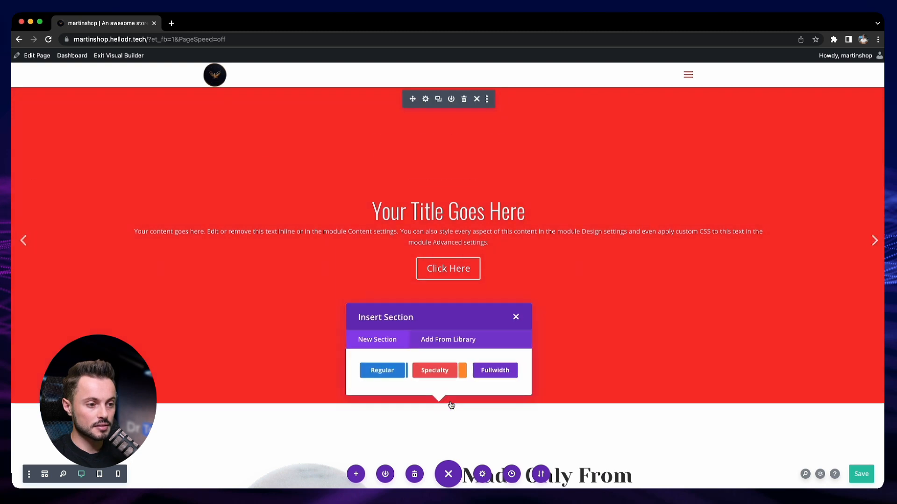
scroll(451, 405, "down", 2)
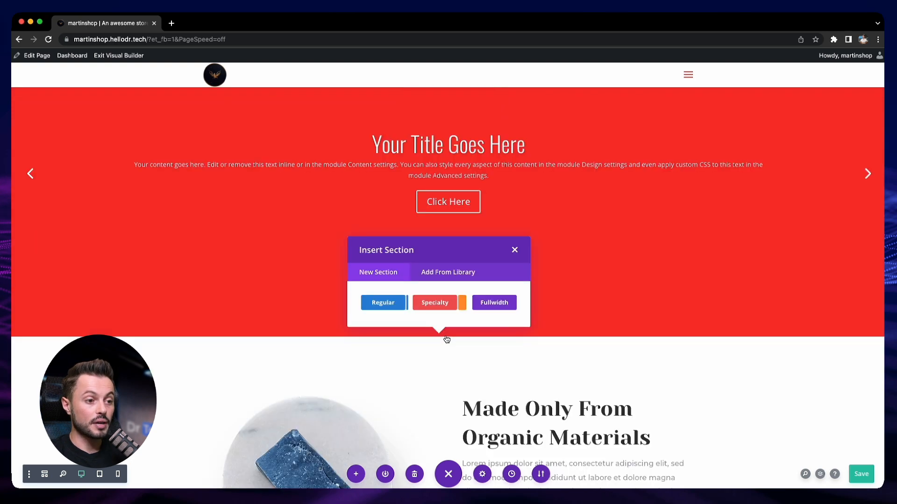
left_click(445, 306)
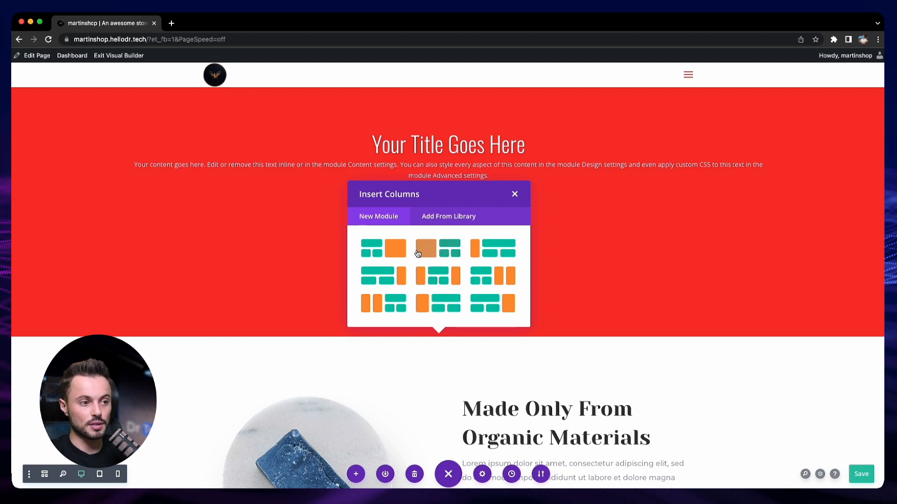
left_click(454, 256)
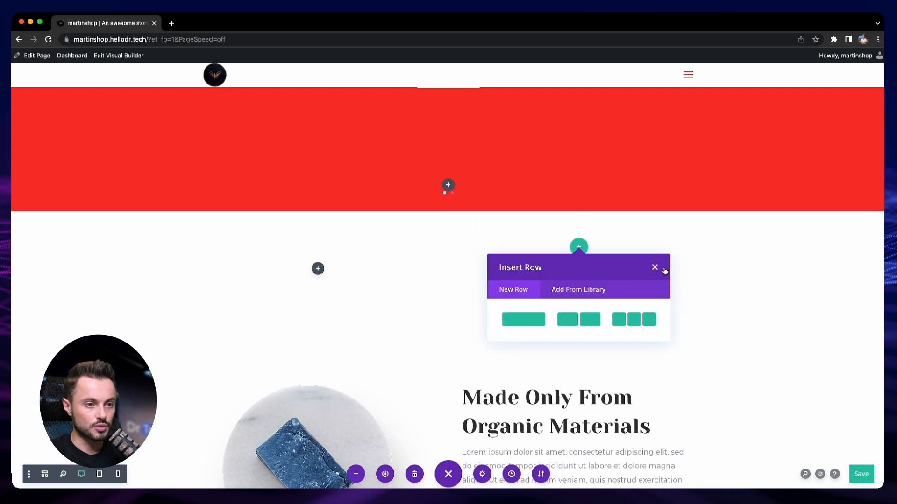
left_click(656, 267)
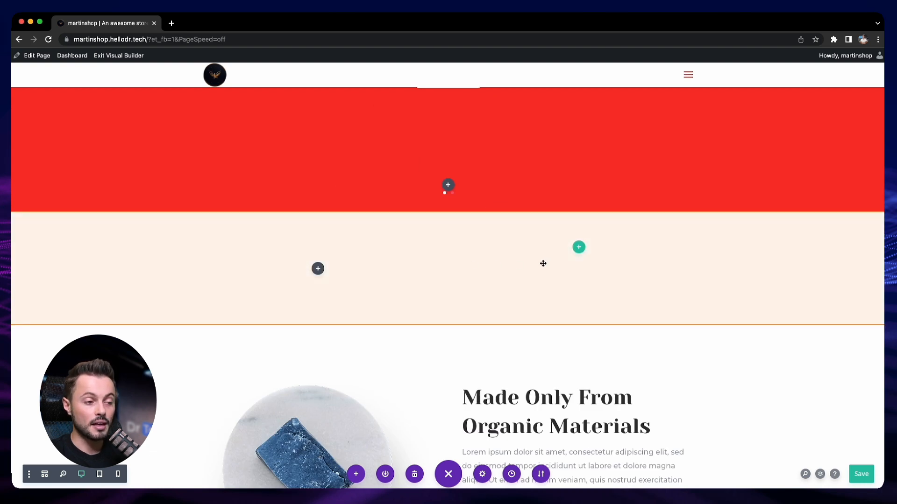
- Browse the modules available for the specialty section's single column, and add a three-column row in the area beside it
left_click(318, 268)
scroll(331, 327, "down", 2)
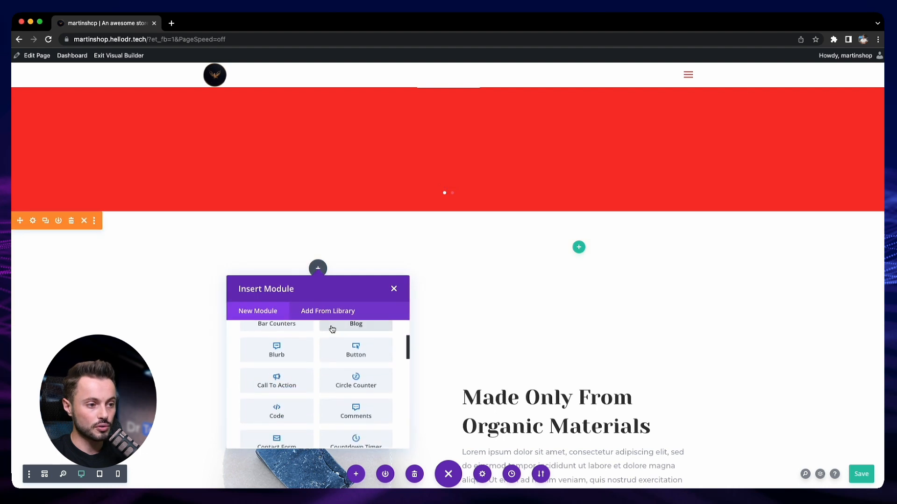
left_click(394, 289)
left_click(579, 249)
left_click(633, 320)
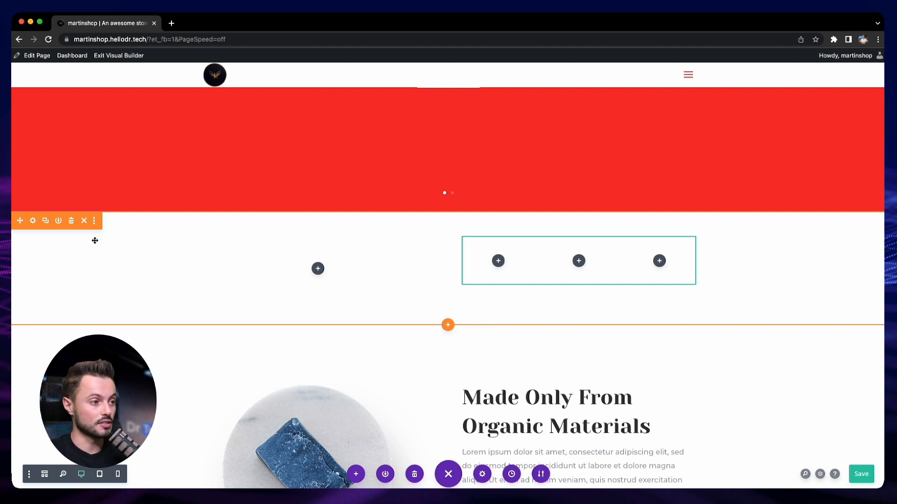
- Delete the specialty section and the fullwidth section containing the image and slider below the hero section
left_click(72, 225)
scroll(57, 247, "up", 5)
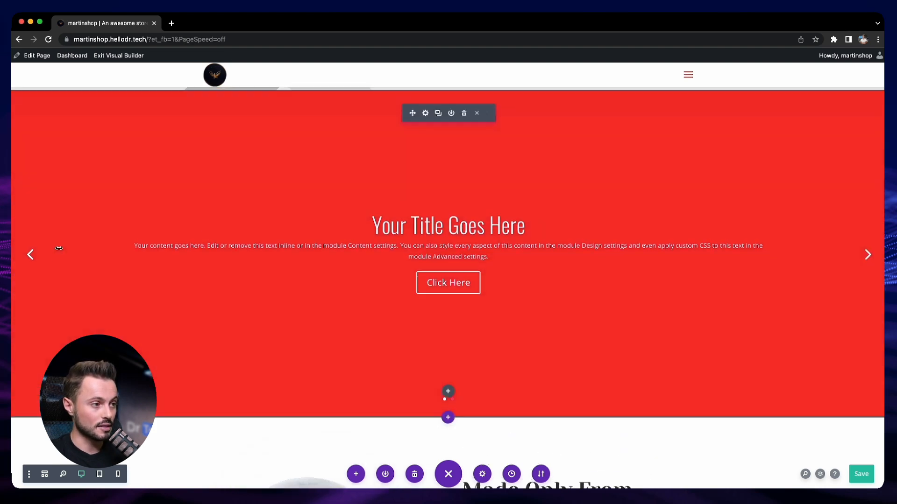
scroll(58, 248, "up", 10)
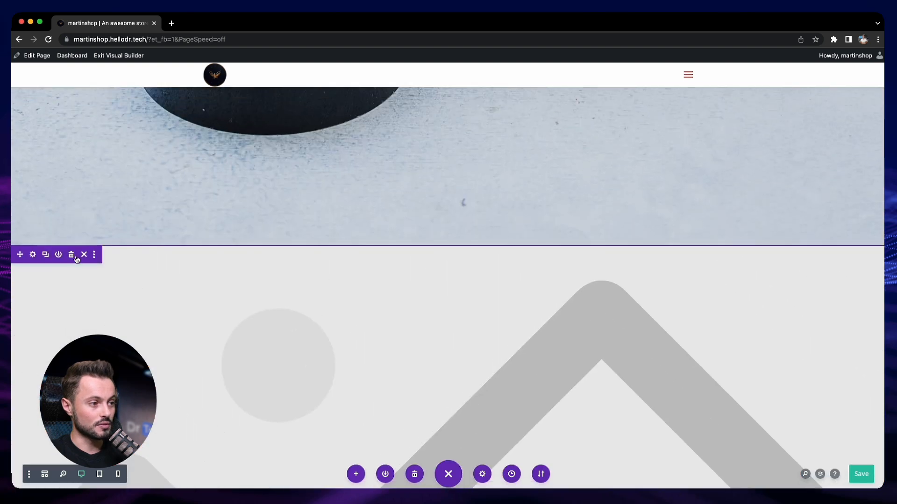
left_click(72, 256)
- Change the "Made Only From Organic Materials" call to action's title to "Discover My Watch" and its button text to "Discover"
scroll(449, 295, "down", 2)
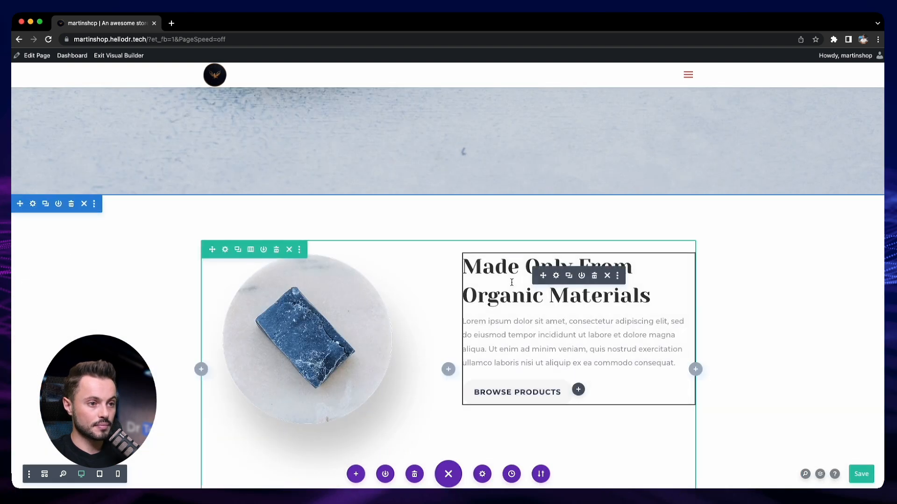
scroll(514, 281, "down", 4)
left_click(559, 179)
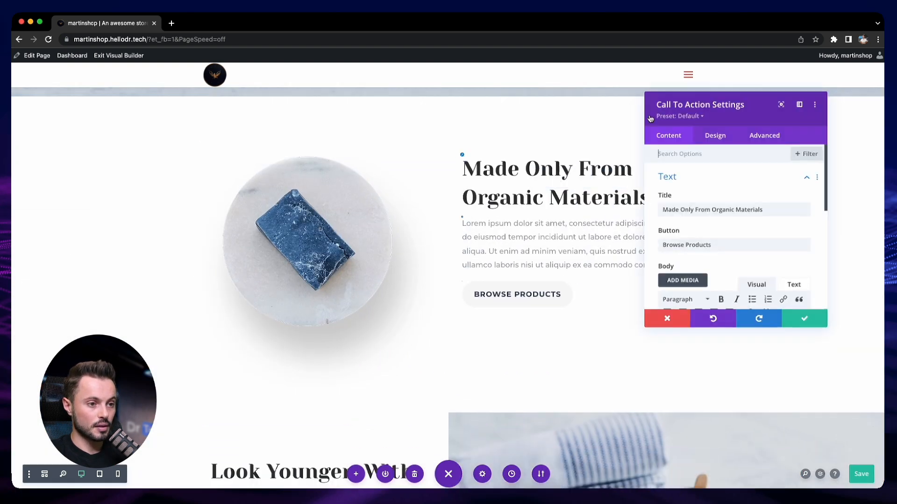
left_click_drag(727, 103, 731, 104)
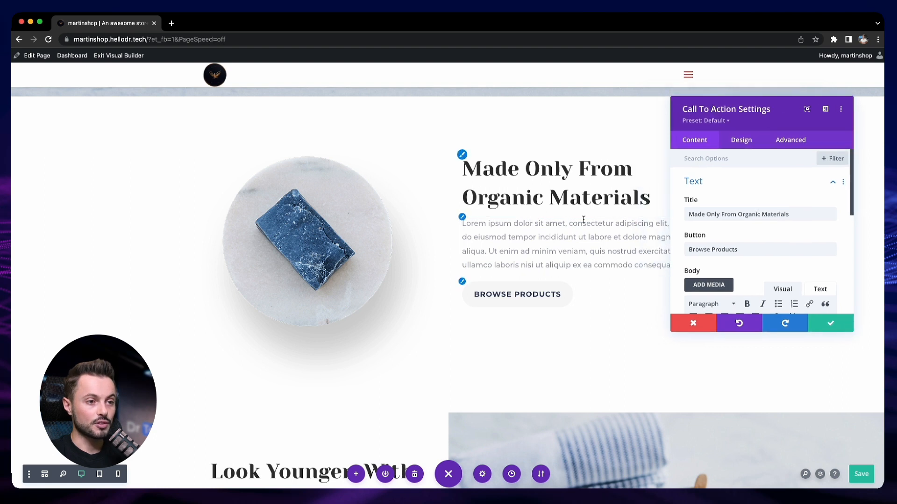
triple_click(719, 214)
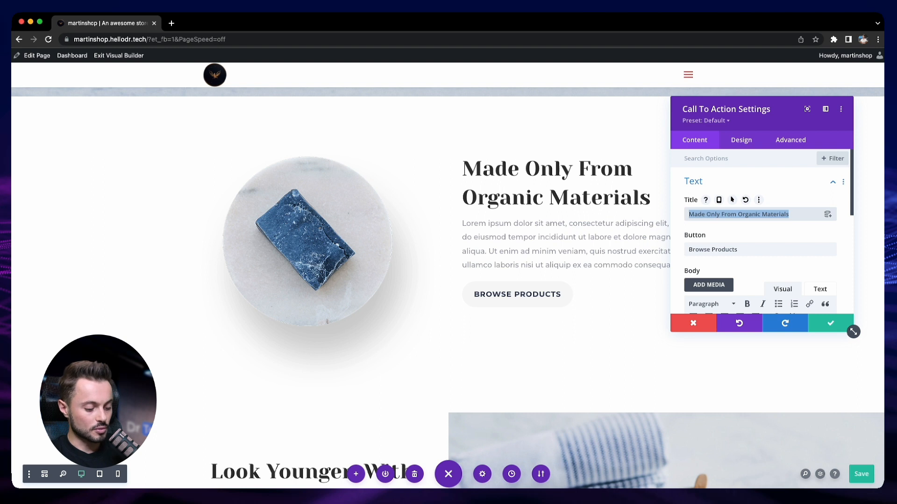
type("Discover My Watch")
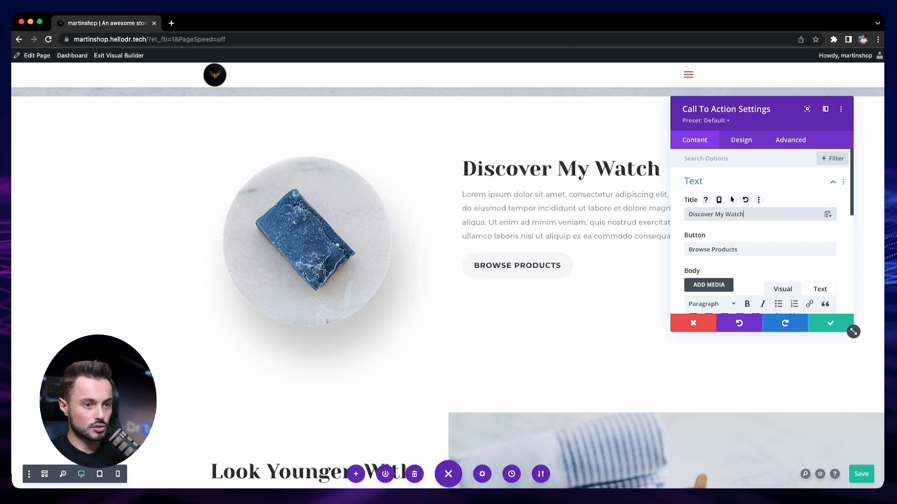
triple_click(755, 250)
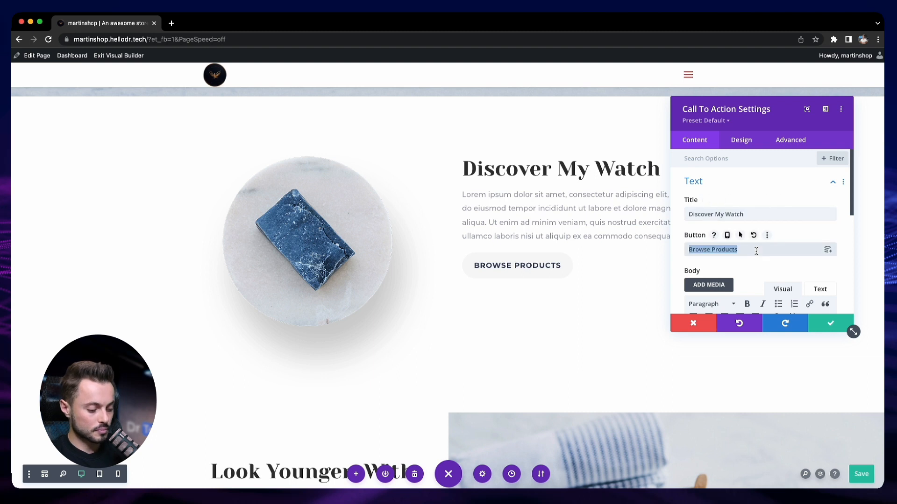
type("Discover")
scroll(750, 277, "down", 5)
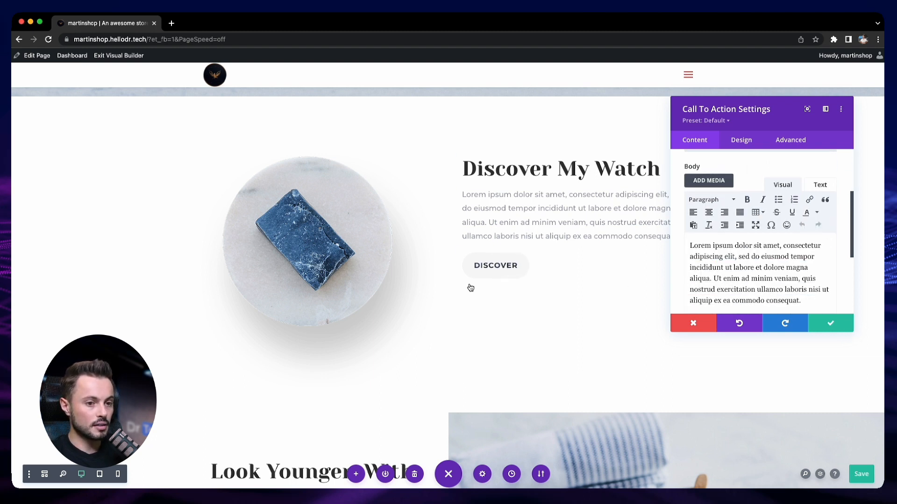
left_click(848, 328)
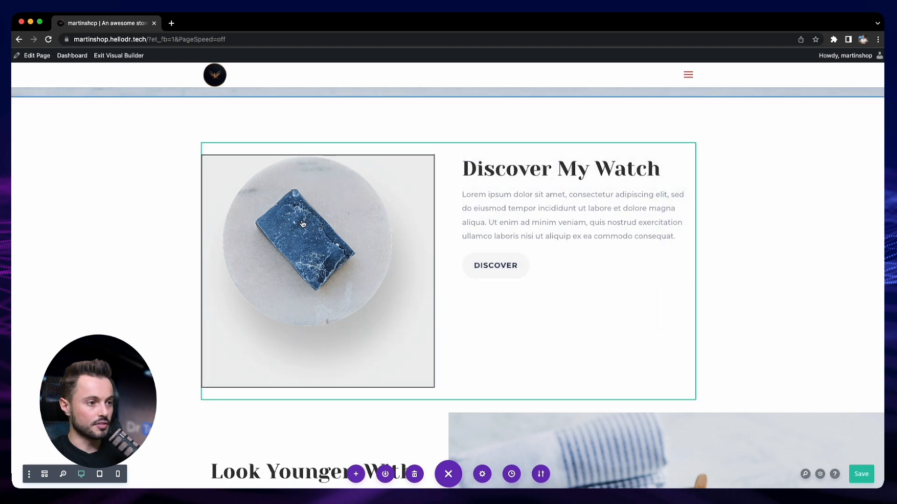
- Replace the soap image beside the call to action with the watch picture Woman-6-2.png from the media library, and save the module settings
mouse_move(295, 181)
left_click(296, 178)
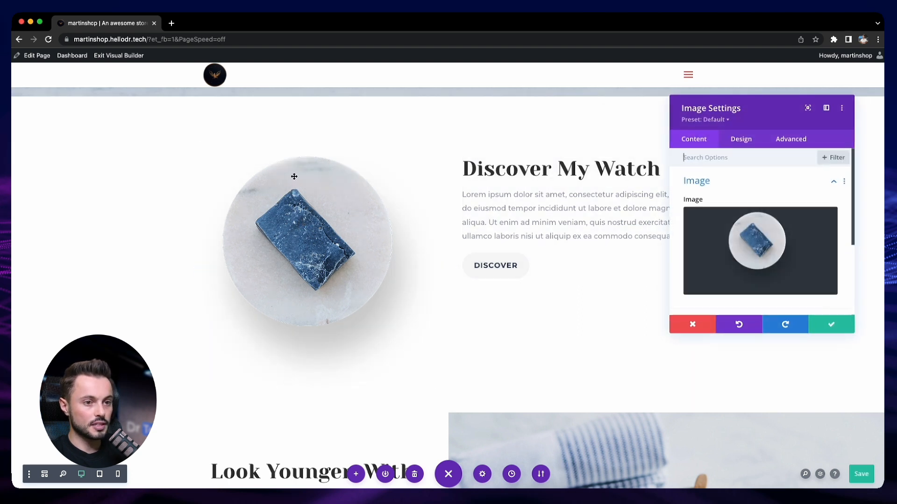
left_click(760, 252)
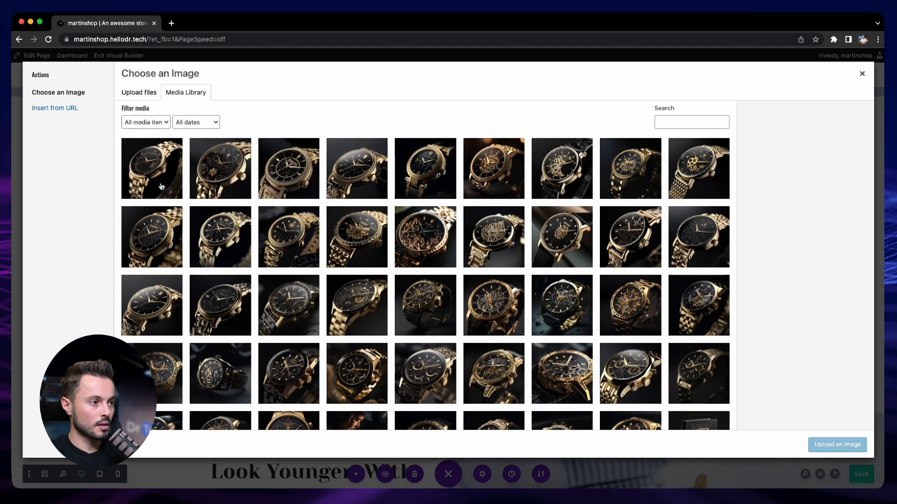
left_click(135, 172)
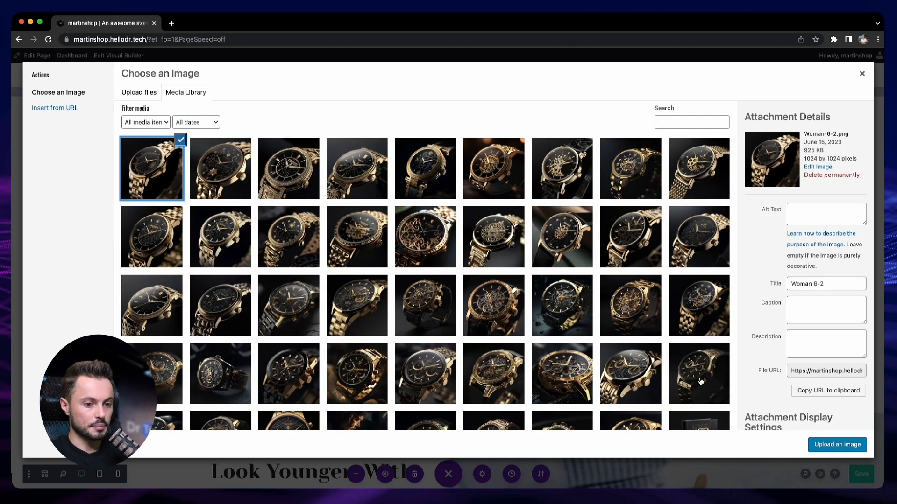
left_click(837, 445)
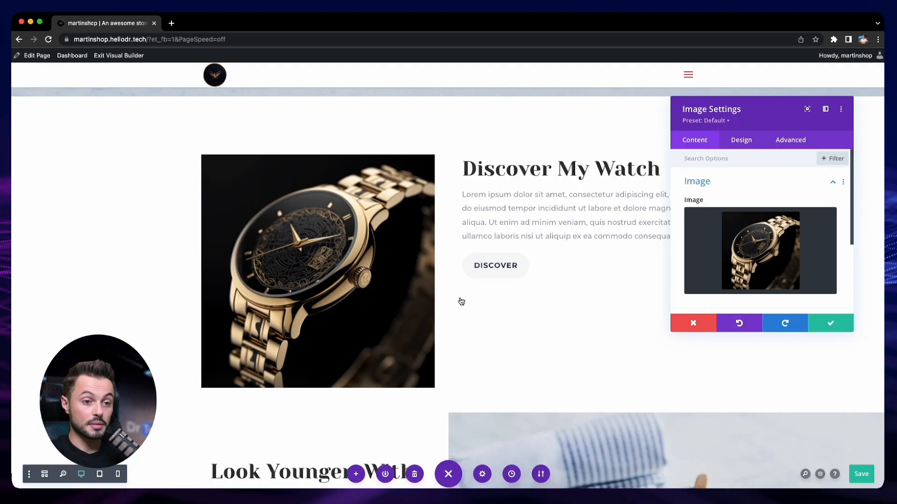
left_click(815, 328)
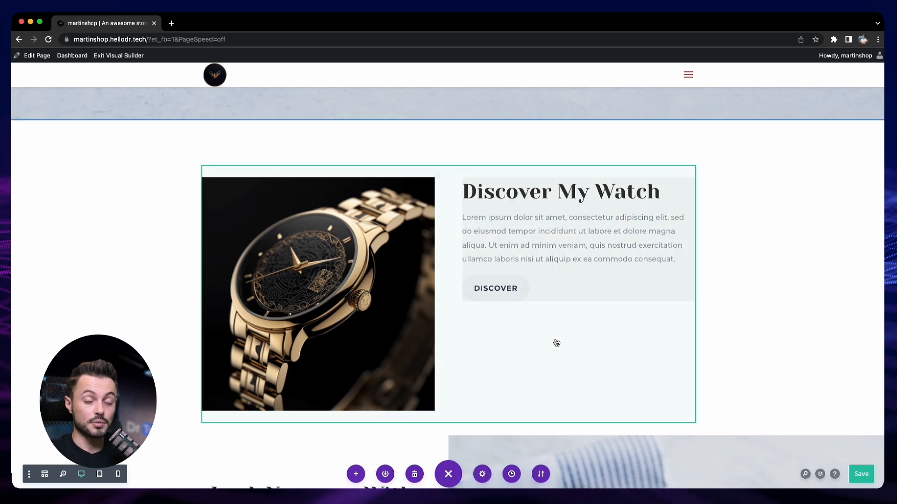
scroll(562, 341, "up", 15)
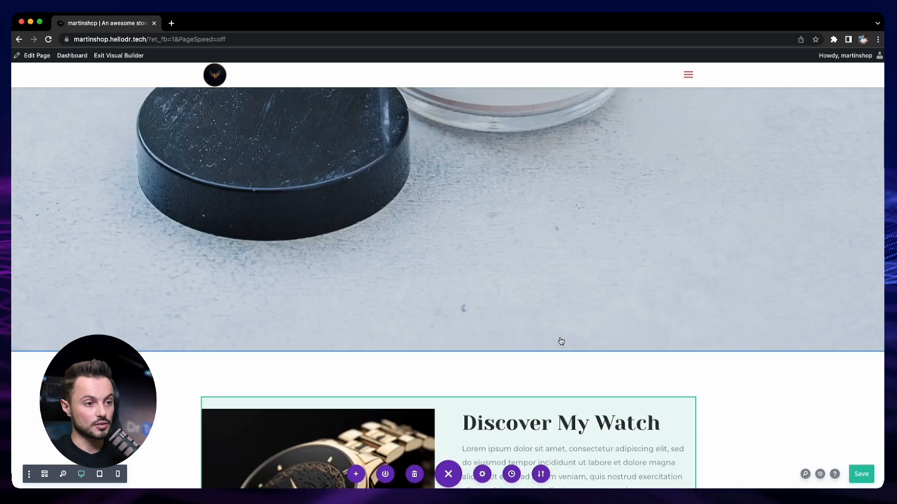